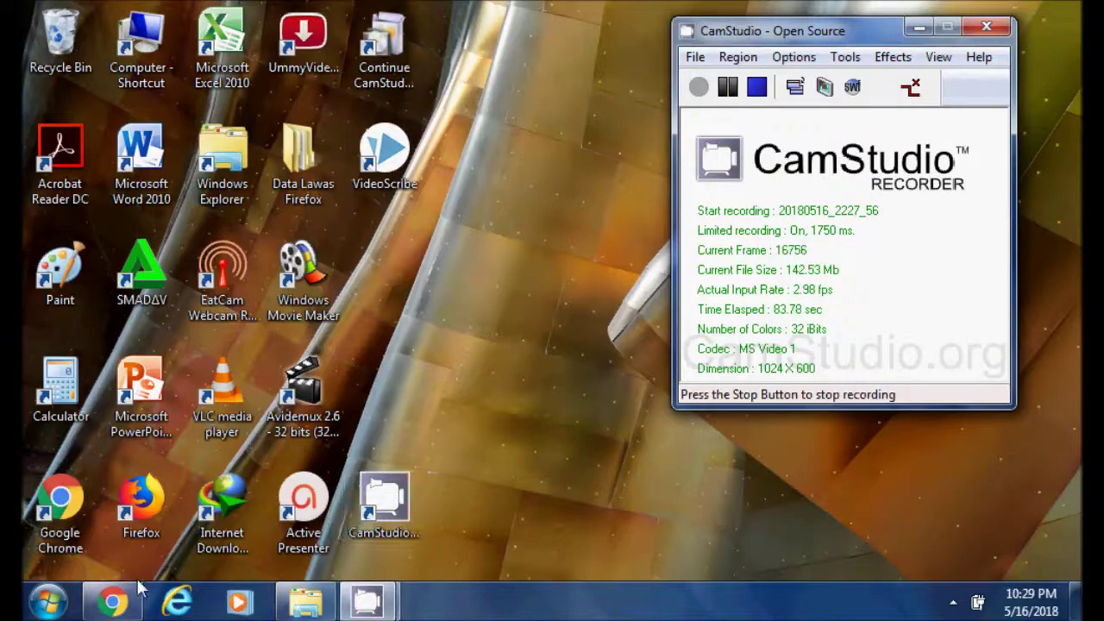
- Switch to Chrome and run a Google search for "camstudio download gratis"
{"action": "left_click", "coordinate": [115, 606]}
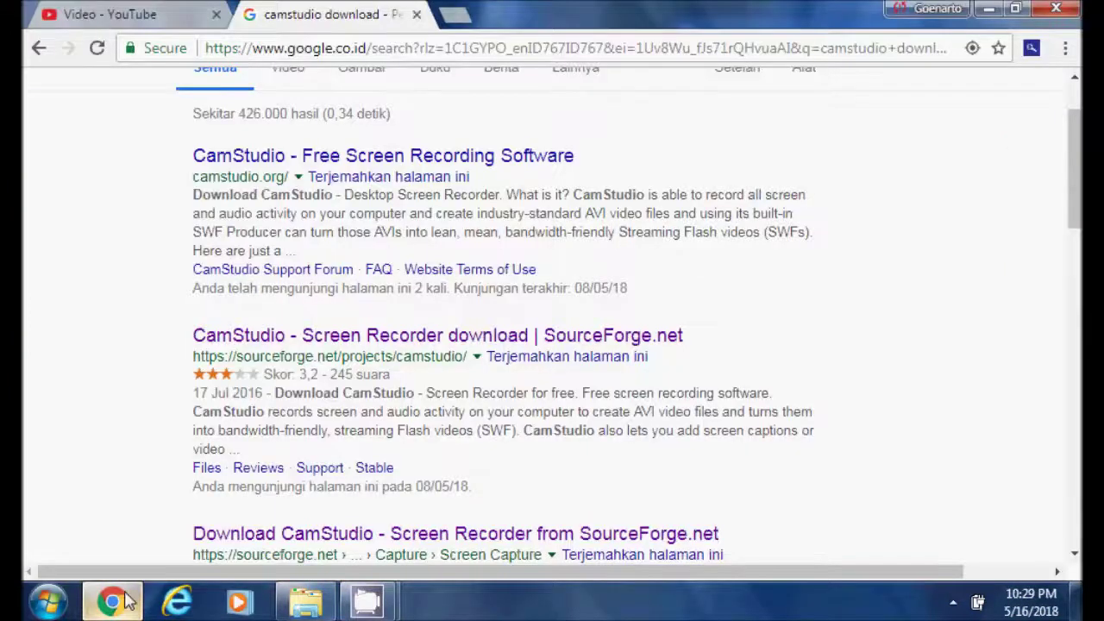
{"action": "scroll", "coordinate": [397, 130], "scroll_direction": "up", "scroll_amount": 2}
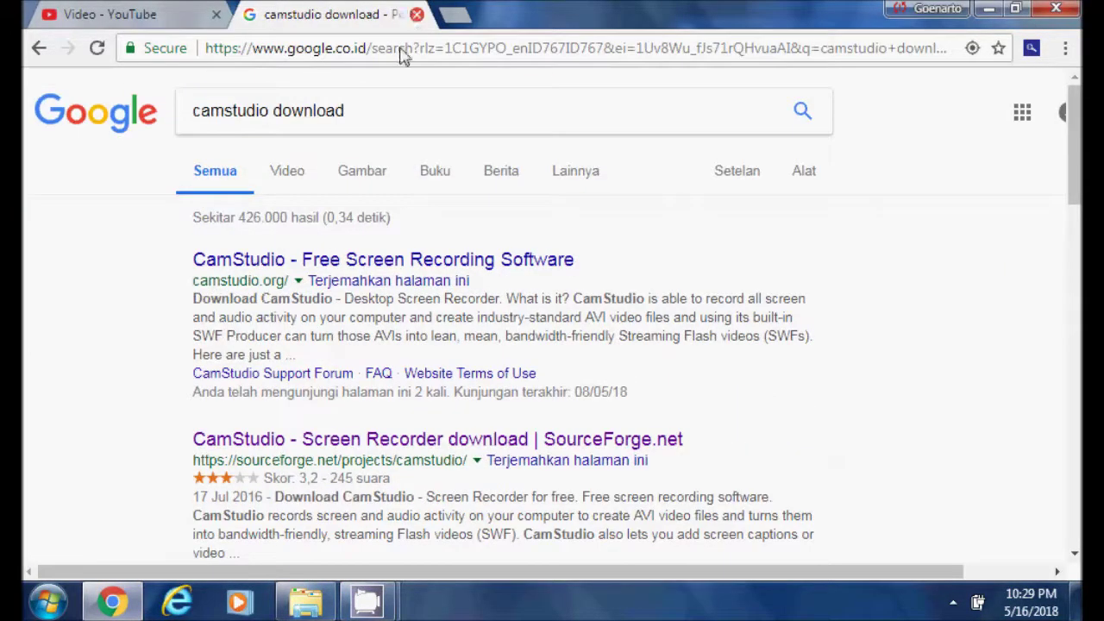
{"action": "left_click_drag", "start_coordinate": [365, 121], "coordinate": [169, 121]}
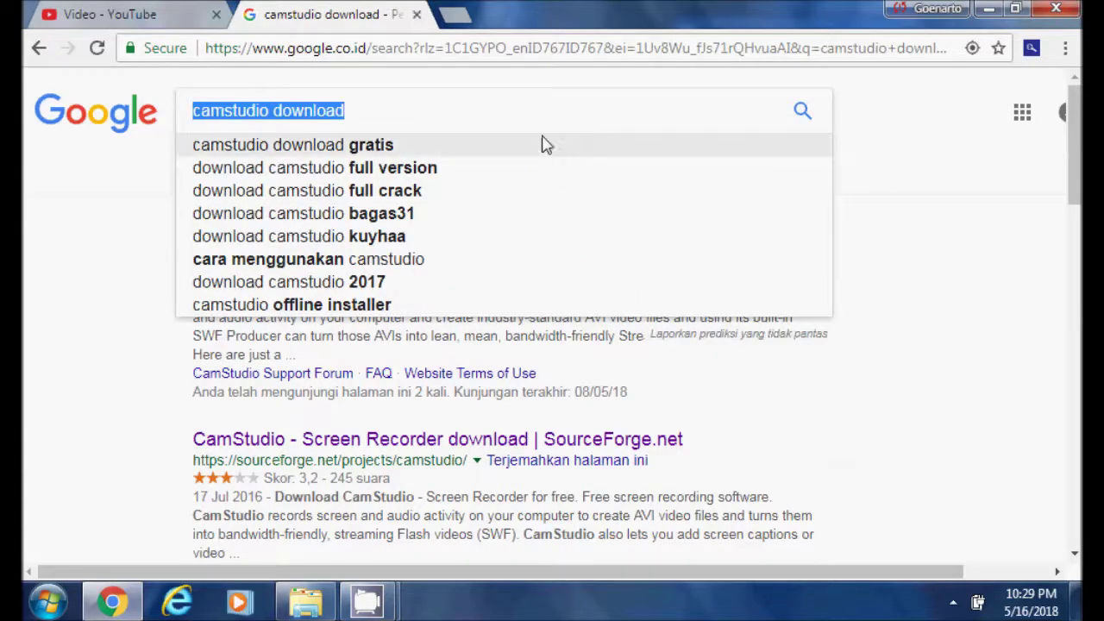
{"action": "left_click", "coordinate": [503, 119]}
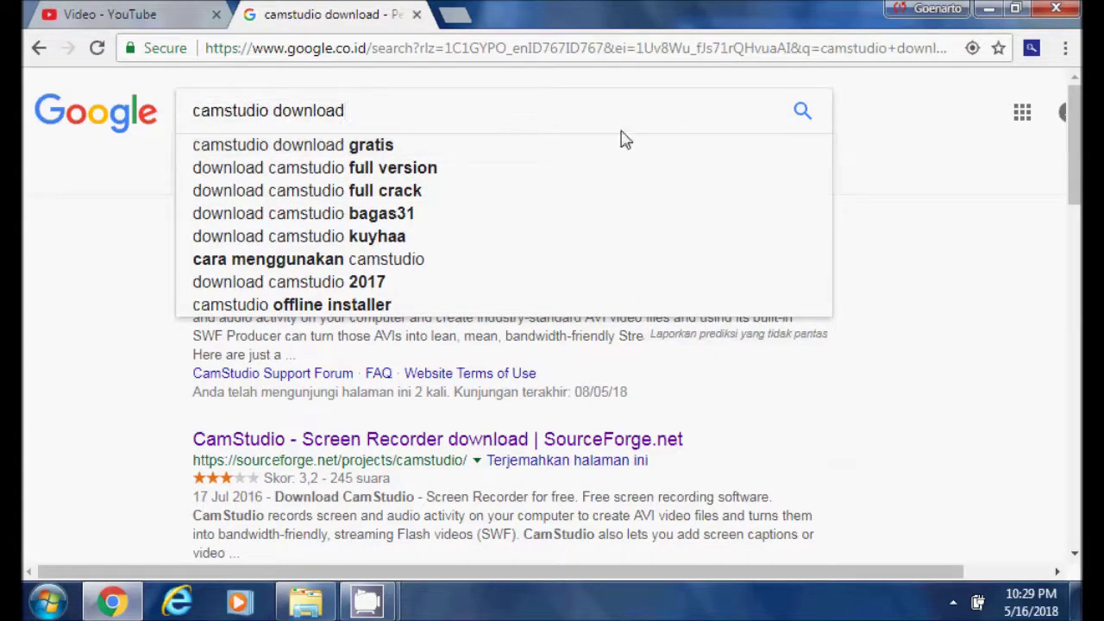
{"action": "left_click", "coordinate": [387, 154]}
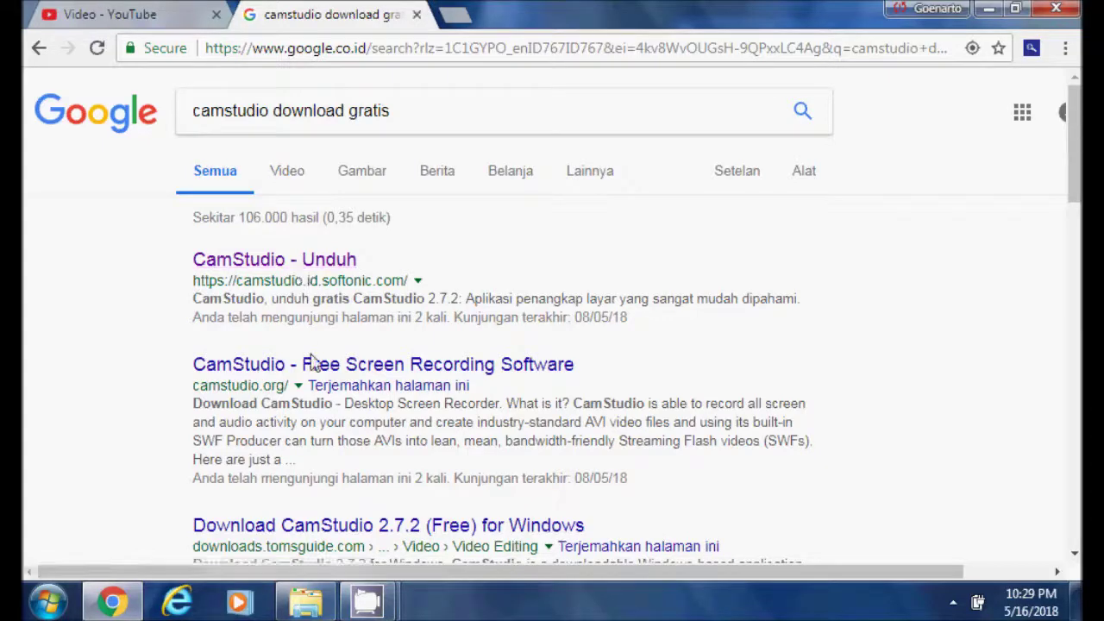
- Look through the Google results for sites that offer the CamStudio download
{"action": "scroll", "coordinate": [311, 371], "scroll_direction": "down", "scroll_amount": 3}
{"action": "scroll", "coordinate": [312, 372], "scroll_direction": "down", "scroll_amount": 8}
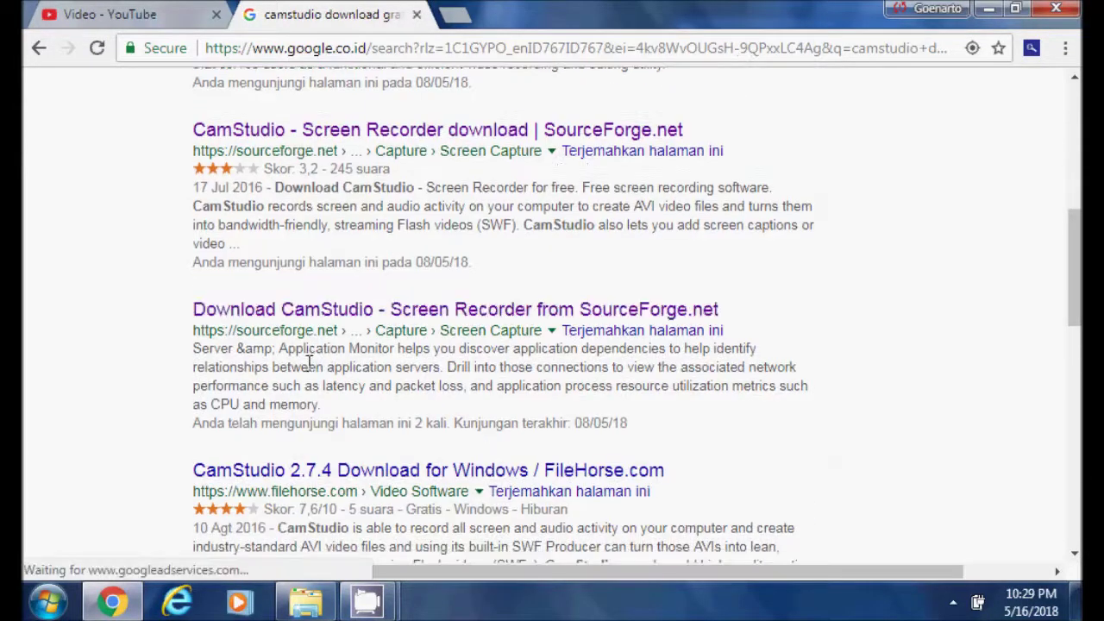
{"action": "scroll", "coordinate": [328, 374], "scroll_direction": "down", "scroll_amount": 3}
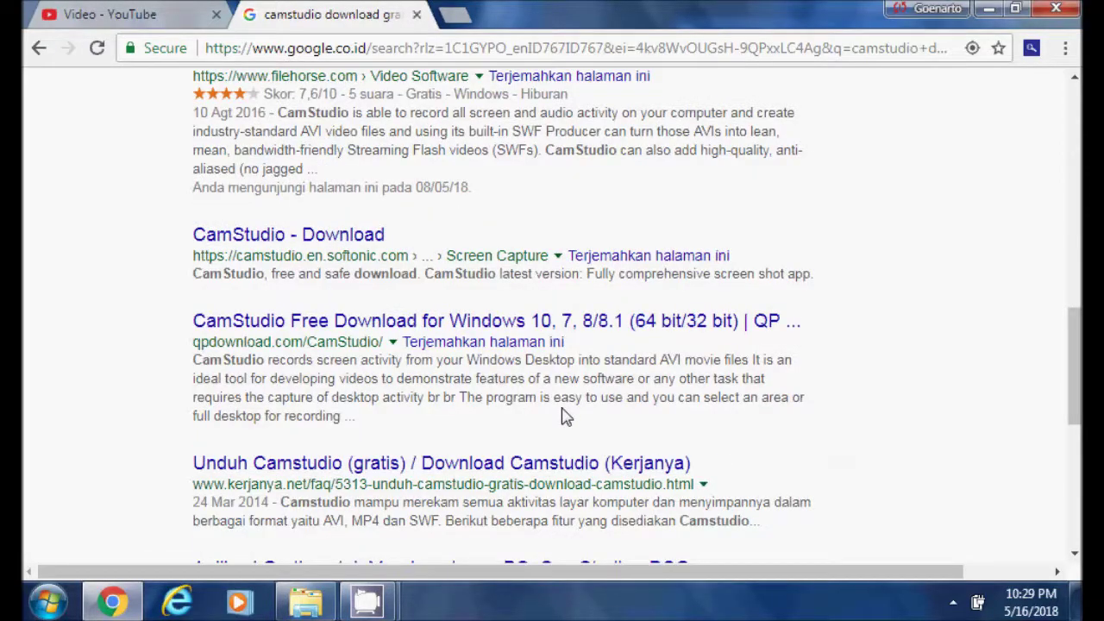
{"action": "scroll", "coordinate": [561, 416], "scroll_direction": "down", "scroll_amount": 4}
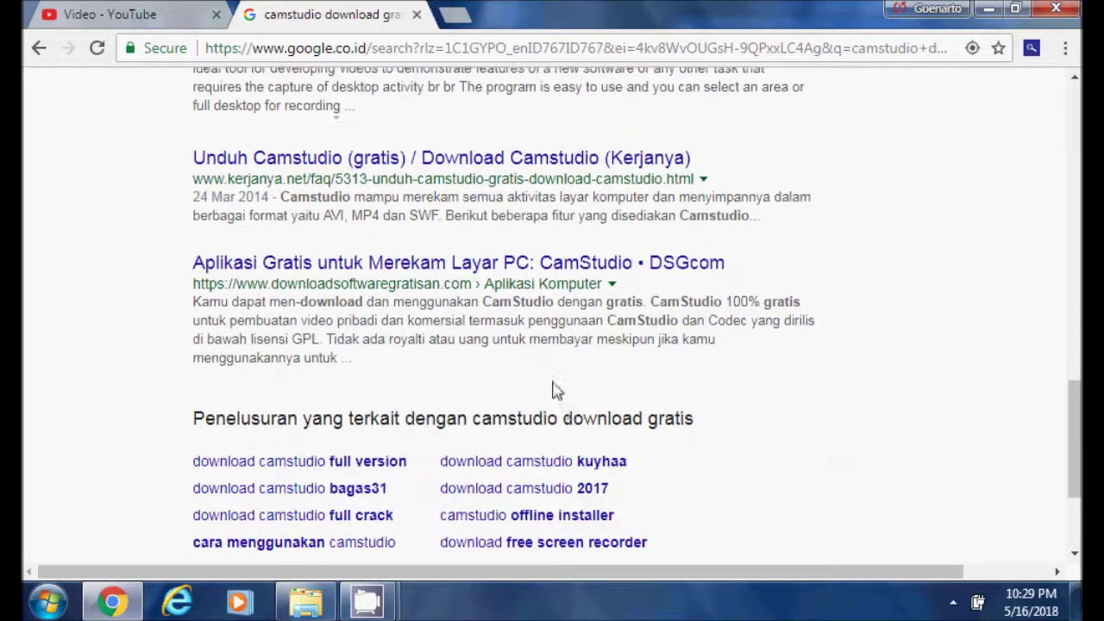
{"action": "scroll", "coordinate": [557, 390], "scroll_direction": "up", "scroll_amount": 15}
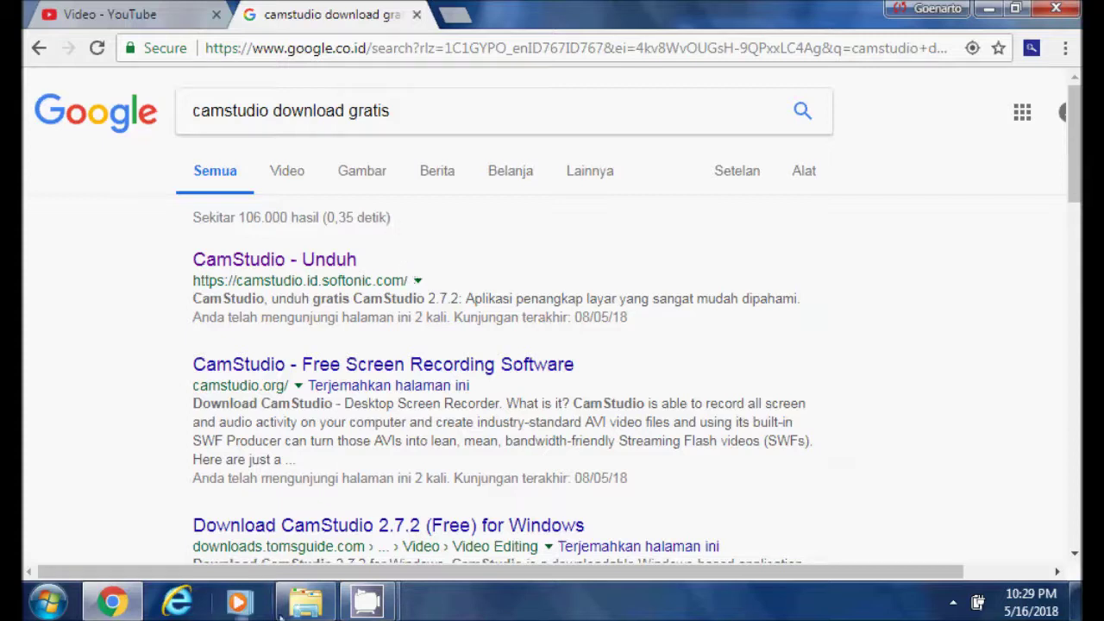
- Switch to Windows Explorer, open the HP V175W (E:) drive and look through its files for the CamStudio installer
{"action": "left_click", "coordinate": [305, 606]}
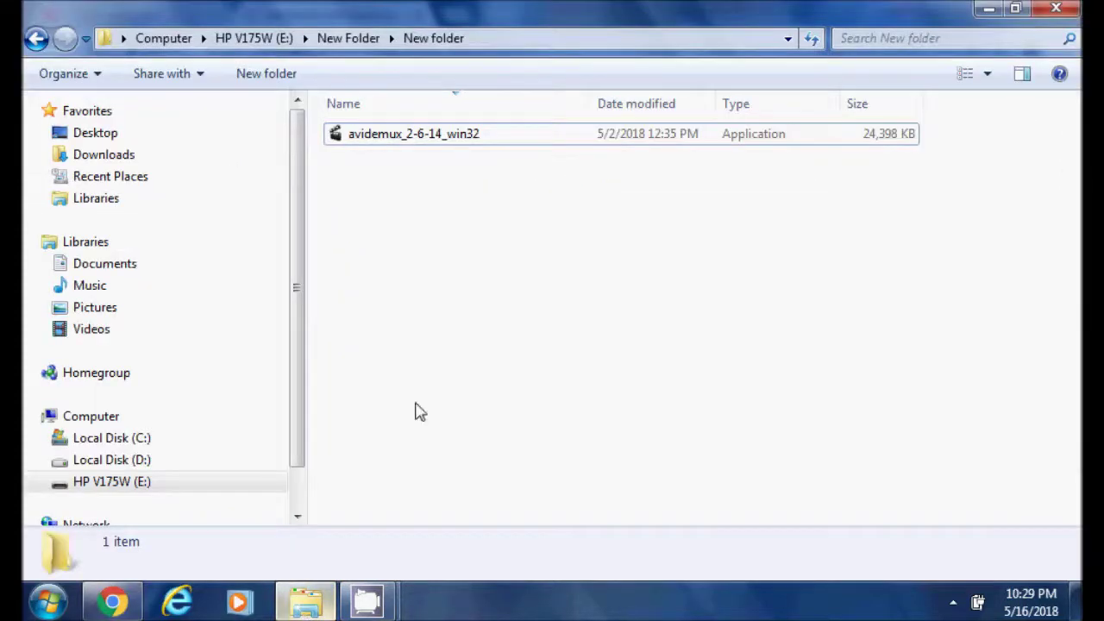
{"action": "left_click", "coordinate": [126, 488]}
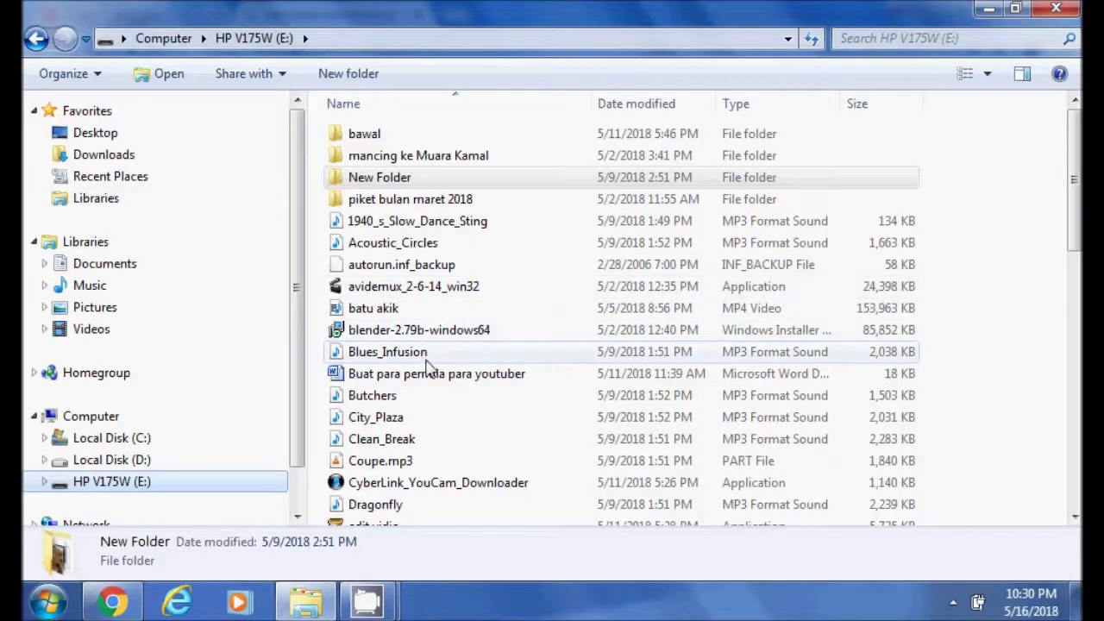
{"action": "left_click", "coordinate": [430, 455]}
{"action": "scroll", "coordinate": [434, 457], "scroll_direction": "down", "scroll_amount": 4}
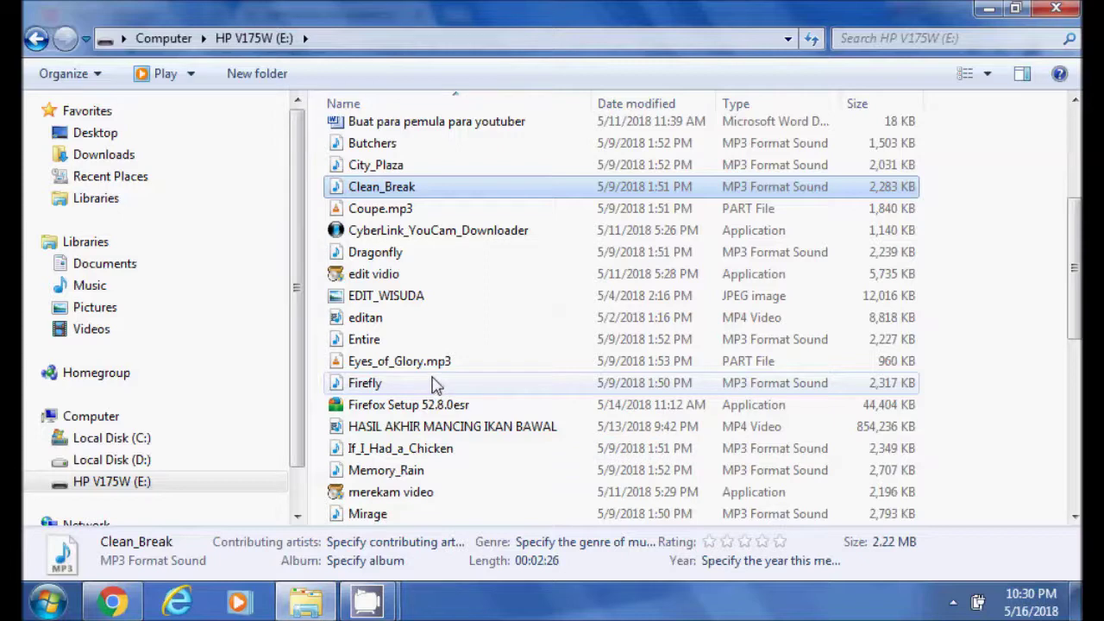
{"action": "scroll", "coordinate": [436, 385], "scroll_direction": "up", "scroll_amount": 2}
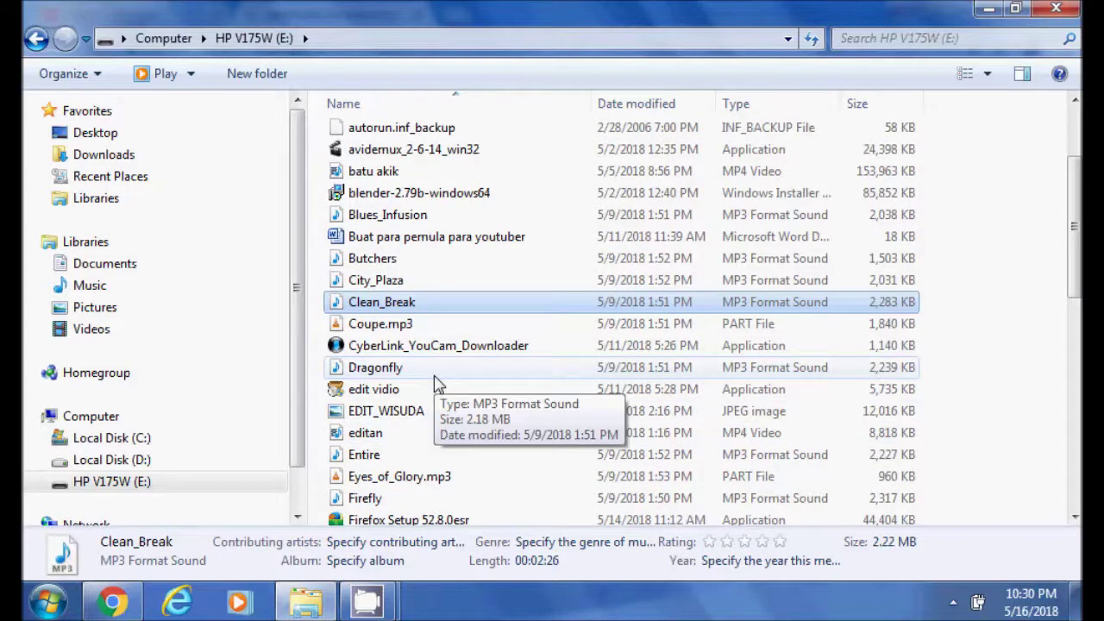
{"action": "scroll", "coordinate": [436, 385], "scroll_direction": "up", "scroll_amount": 1}
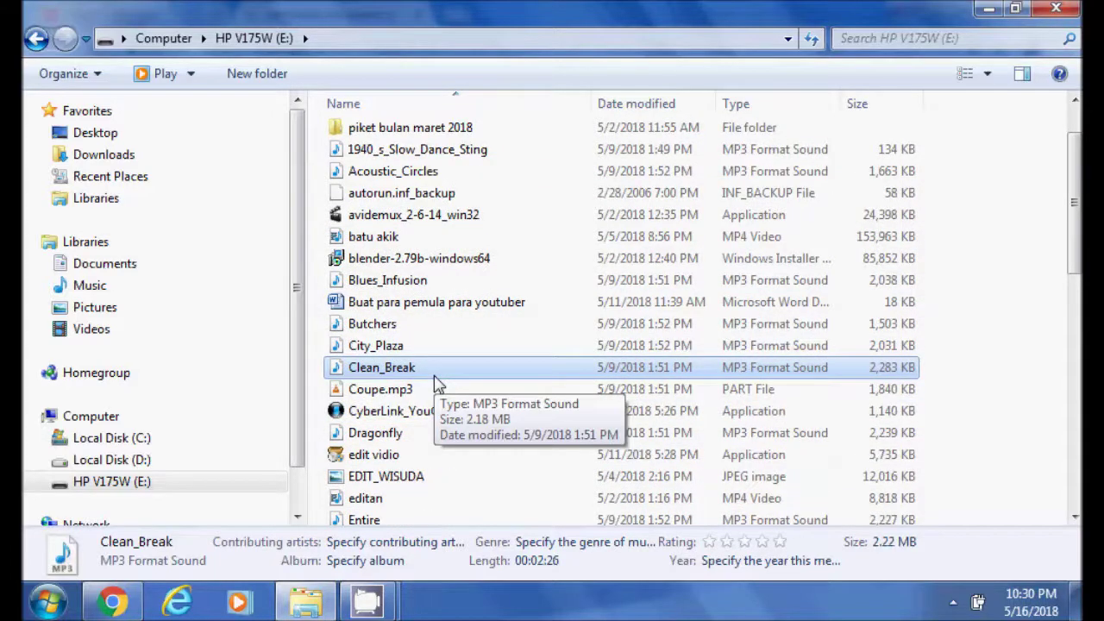
{"action": "scroll", "coordinate": [436, 384], "scroll_direction": "up", "scroll_amount": 1}
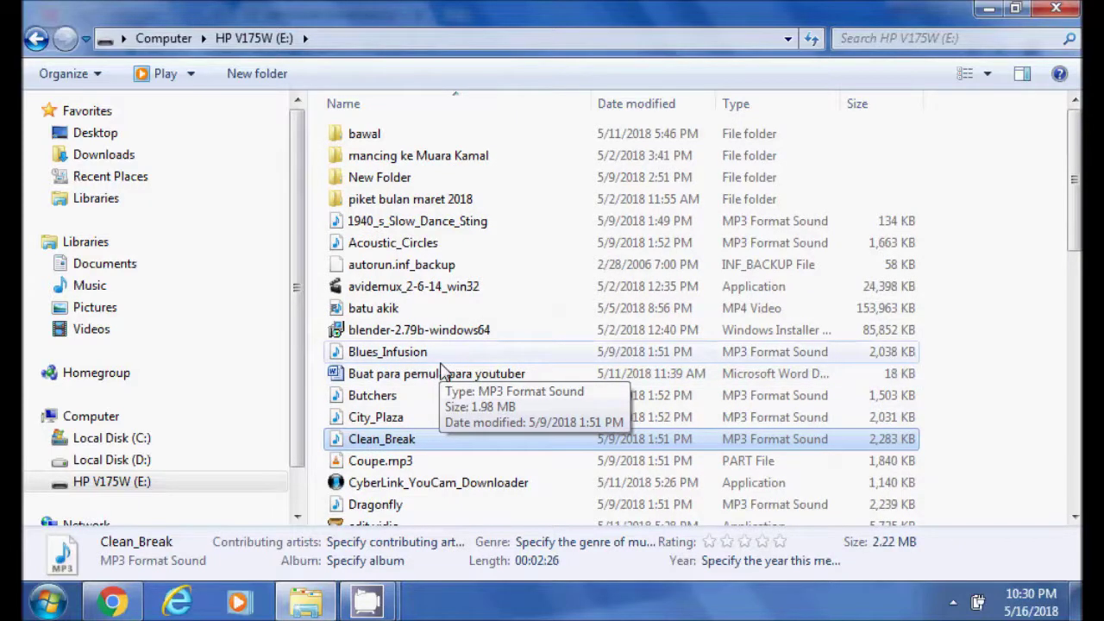
{"action": "scroll", "coordinate": [442, 369], "scroll_direction": "down", "scroll_amount": 1}
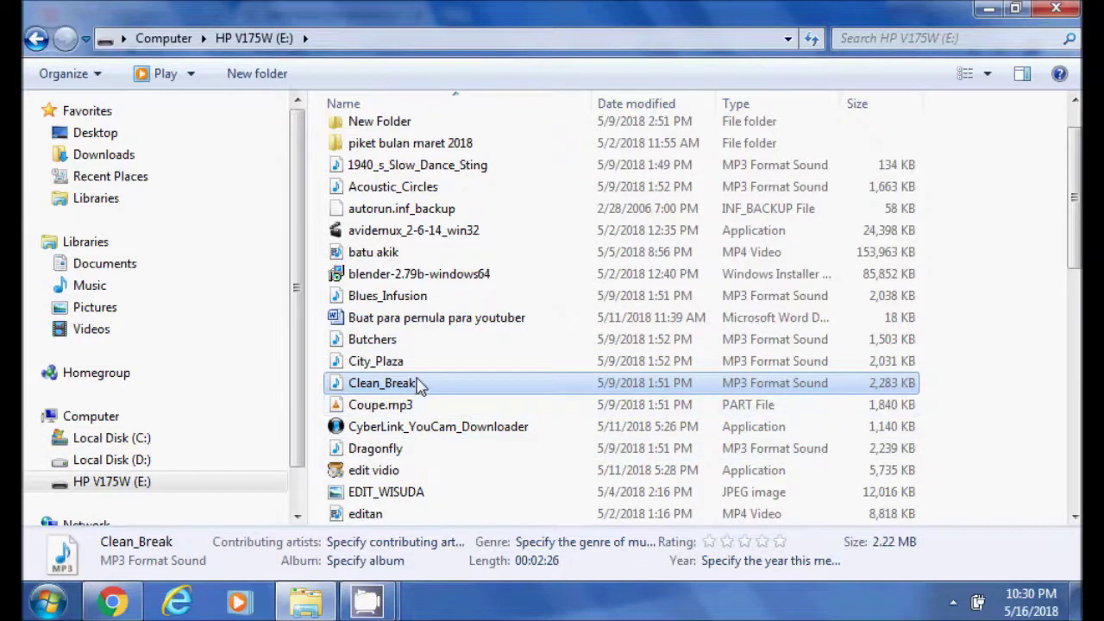
{"action": "scroll", "coordinate": [419, 340], "scroll_direction": "up", "scroll_amount": 1}
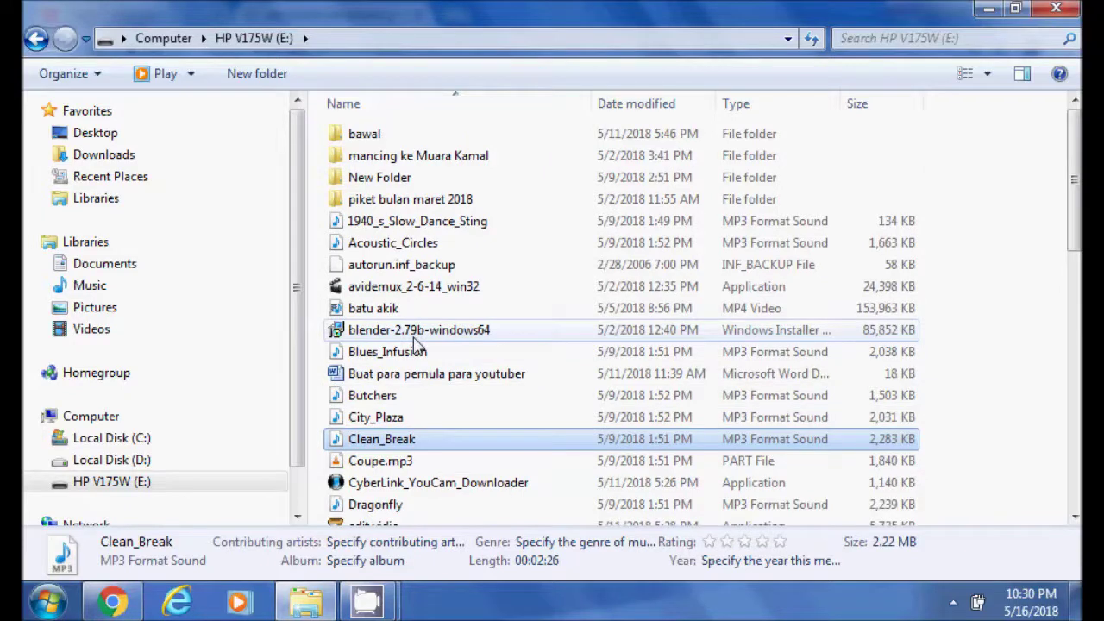
{"action": "scroll", "coordinate": [423, 349], "scroll_direction": "down", "scroll_amount": 3}
{"action": "scroll", "coordinate": [436, 379], "scroll_direction": "down", "scroll_amount": 2}
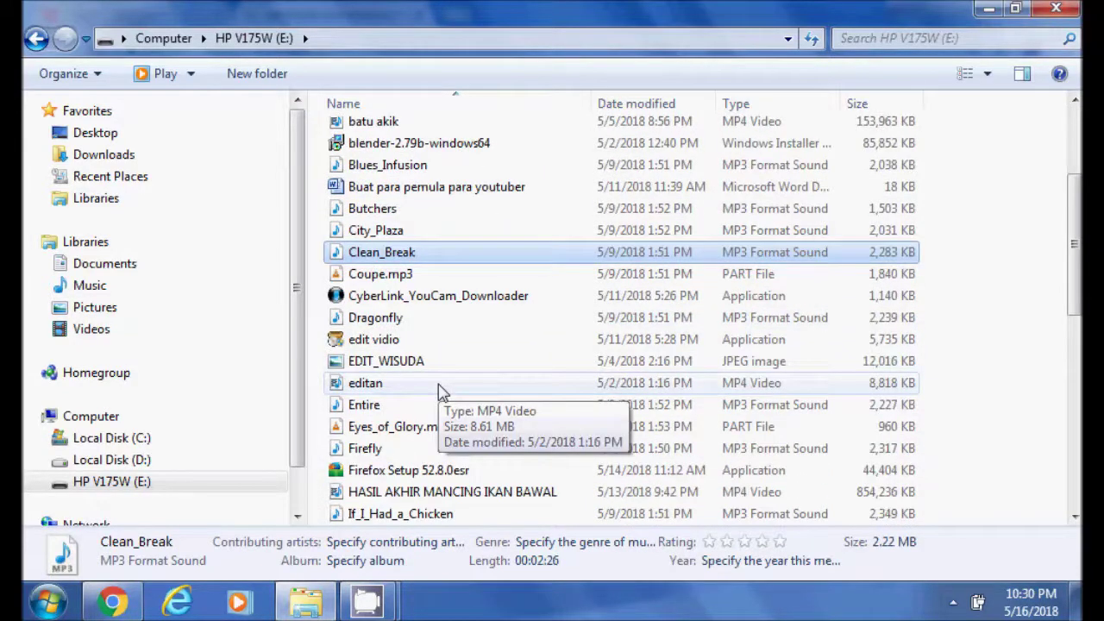
{"action": "scroll", "coordinate": [439, 384], "scroll_direction": "down", "scroll_amount": 1}
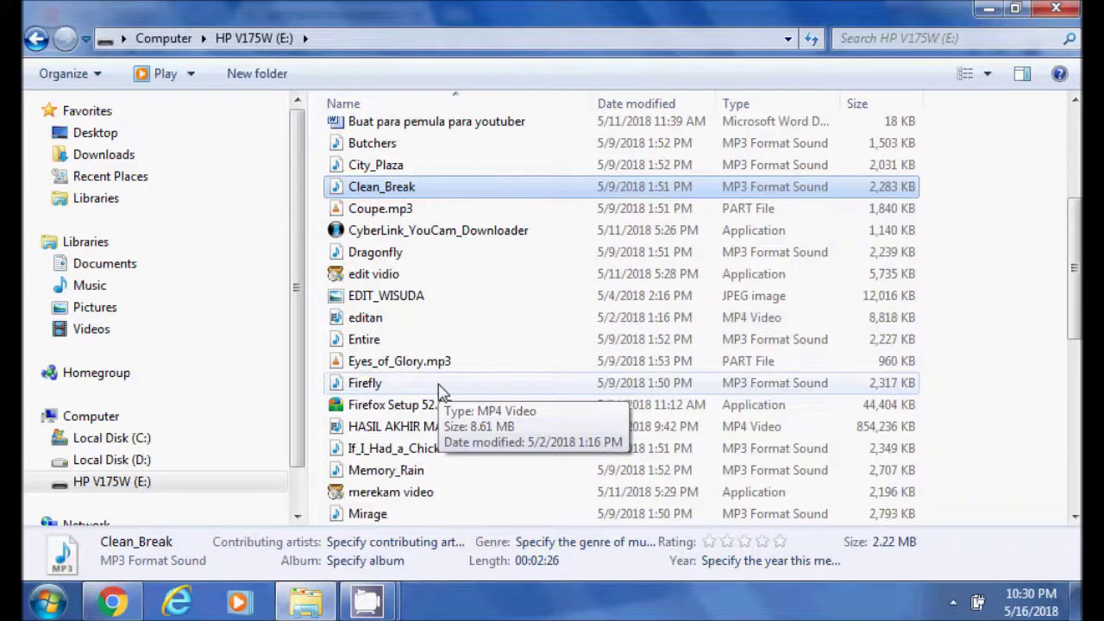
{"action": "scroll", "coordinate": [438, 386], "scroll_direction": "down", "scroll_amount": 2}
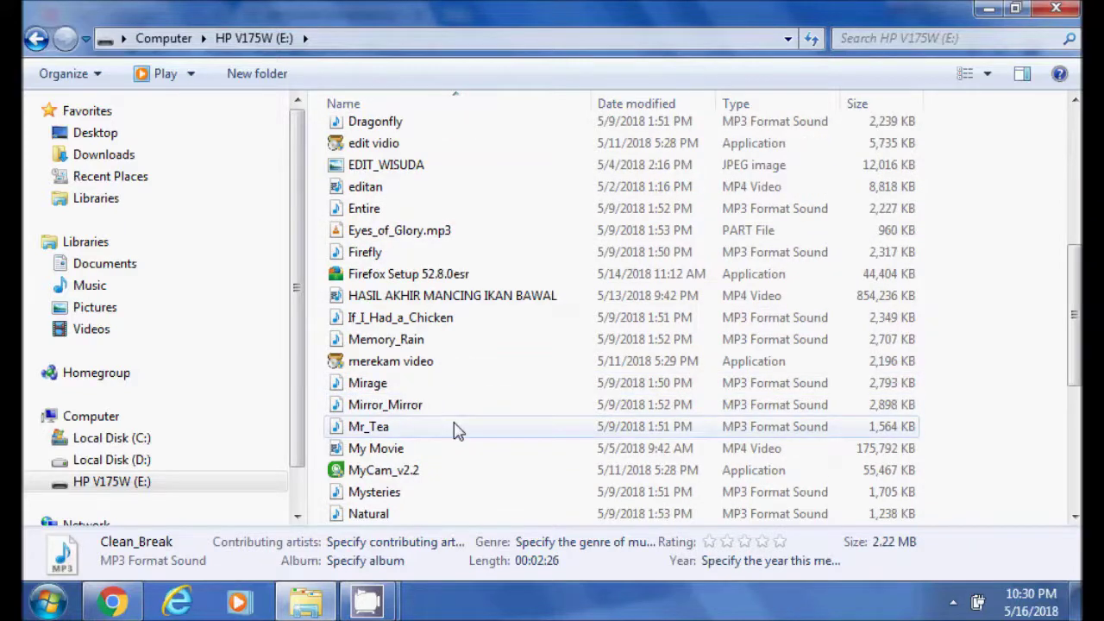
{"action": "scroll", "coordinate": [457, 432], "scroll_direction": "down", "scroll_amount": 3}
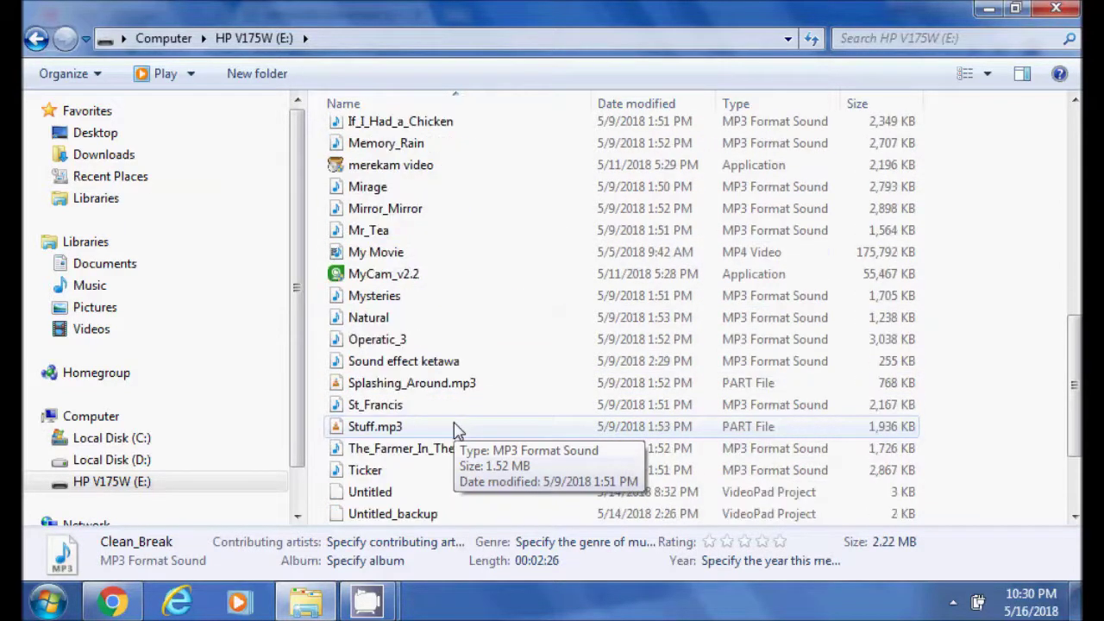
{"action": "scroll", "coordinate": [455, 431], "scroll_direction": "down", "scroll_amount": 2}
{"action": "scroll", "coordinate": [455, 427], "scroll_direction": "up", "scroll_amount": 7}
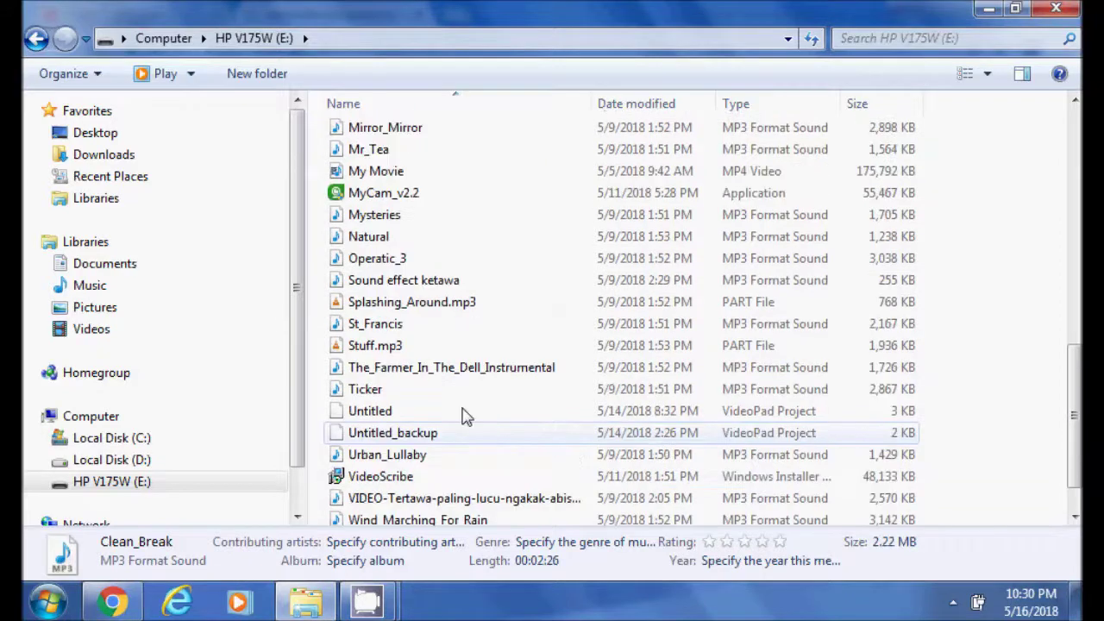
{"action": "scroll", "coordinate": [429, 399], "scroll_direction": "up", "scroll_amount": 4}
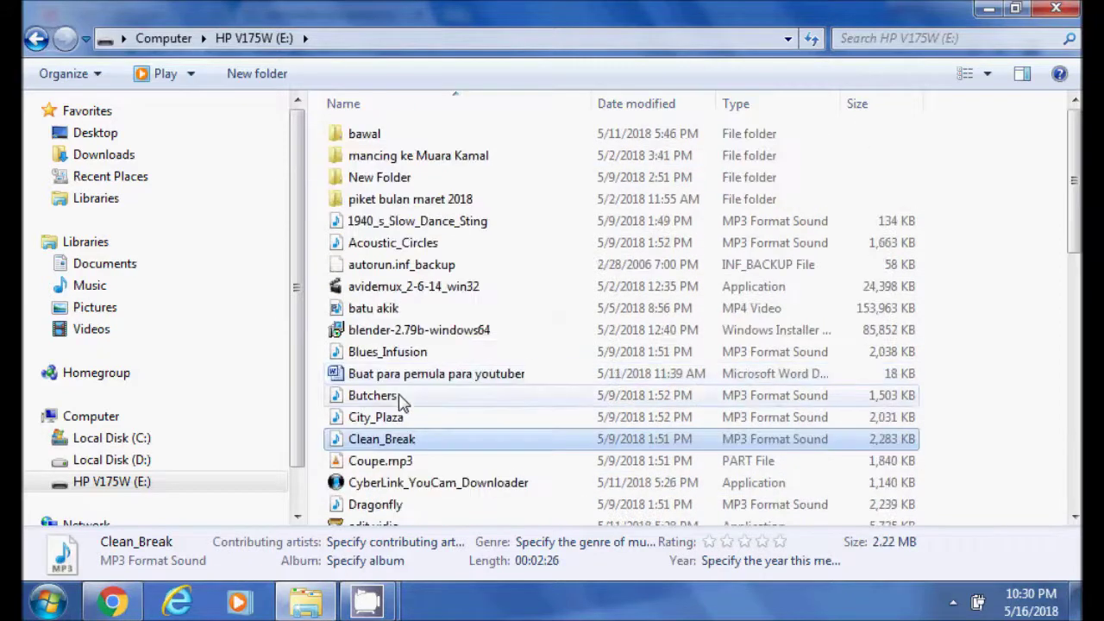
- Open New Folder on the E: drive and select the CamStudio_Setup_v2-6b_r294 installer, leaving its name as it is
{"action": "left_click", "coordinate": [376, 179]}
{"action": "double_click", "coordinate": [374, 185]}
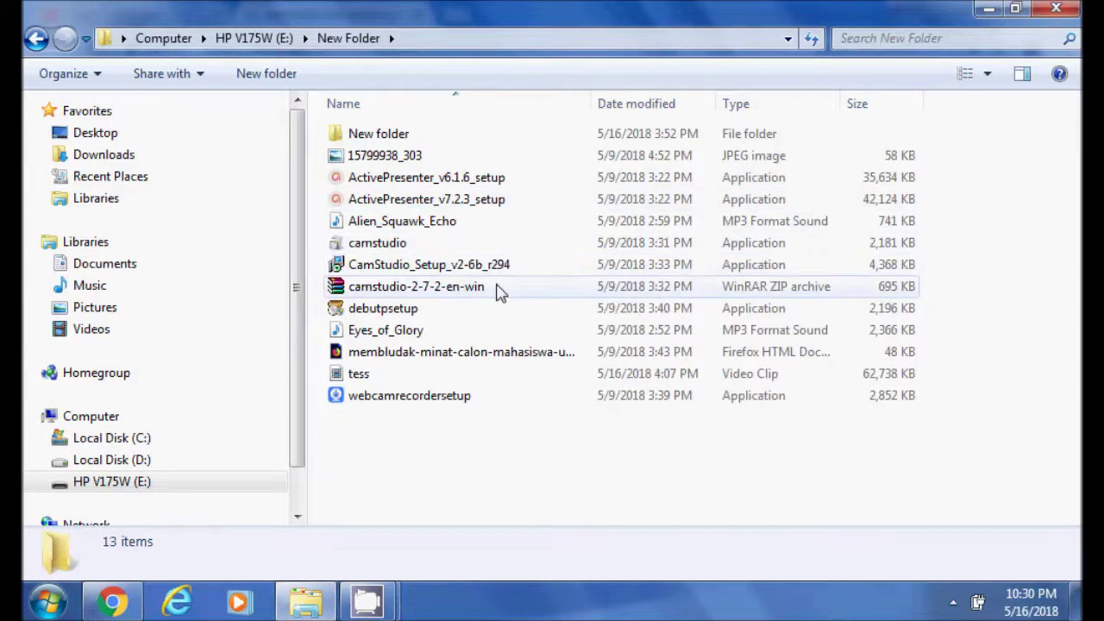
{"action": "left_click", "coordinate": [390, 270]}
{"action": "right_click", "coordinate": [389, 271]}
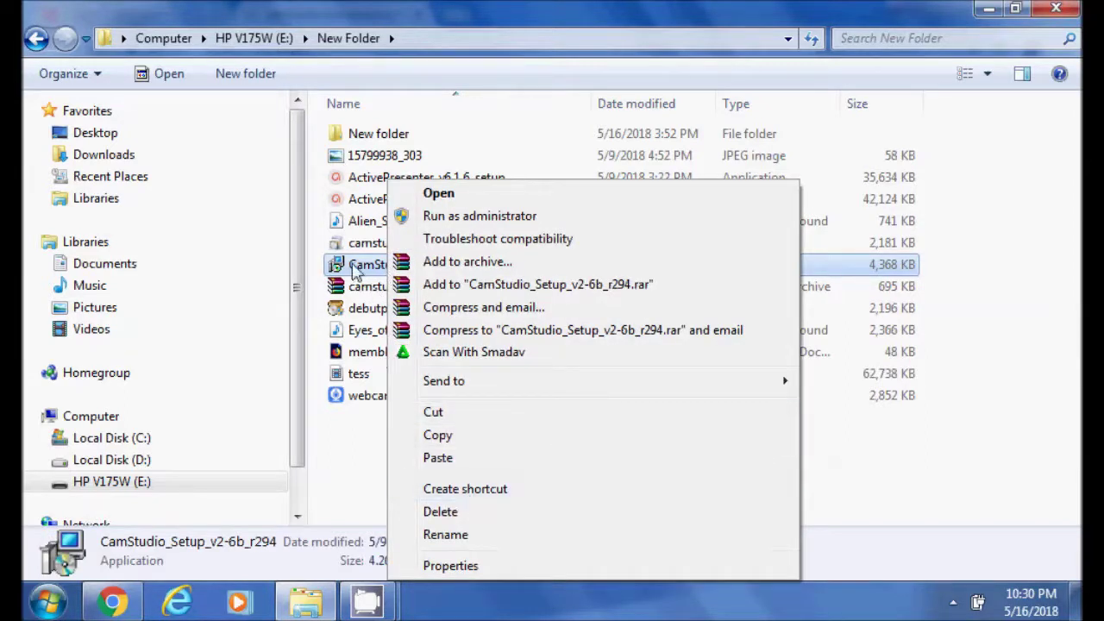
{"action": "left_click", "coordinate": [358, 269]}
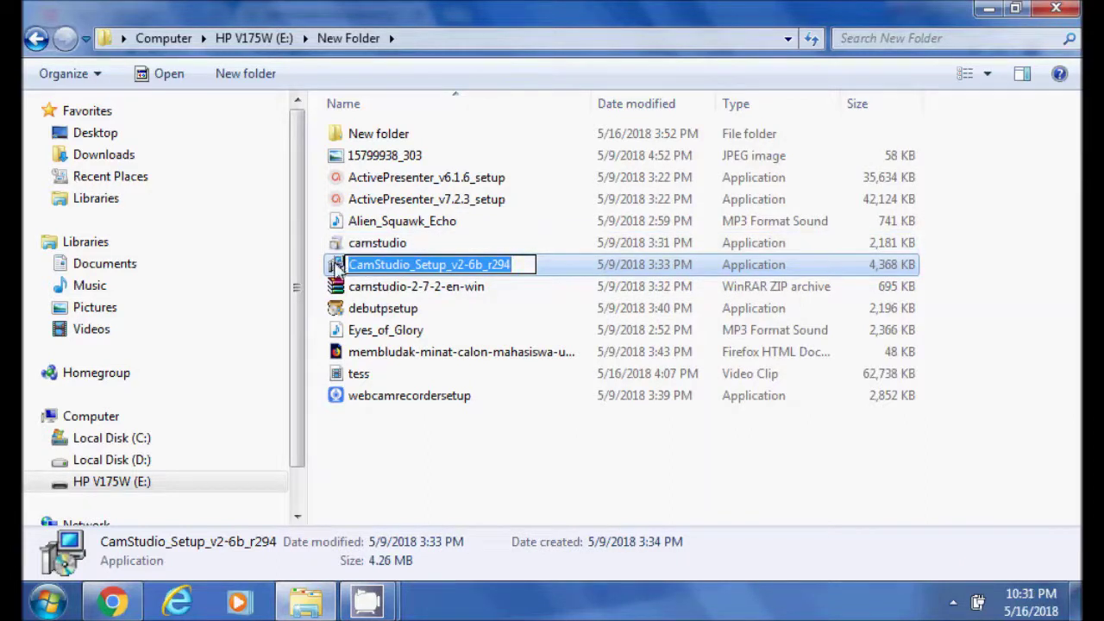
{"action": "left_click", "coordinate": [338, 268]}
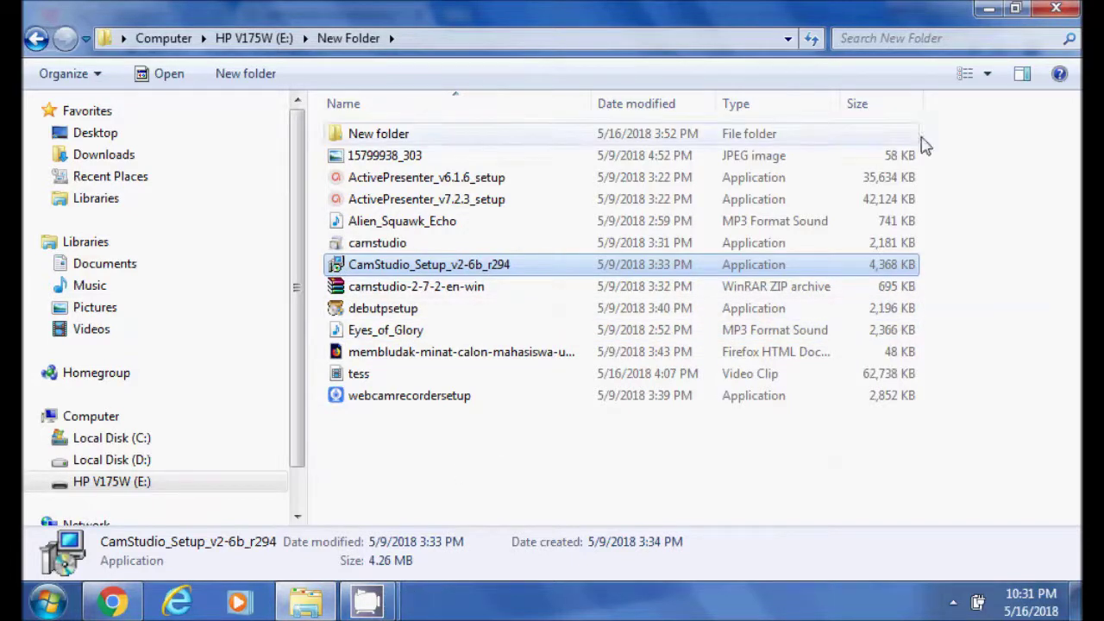
- Minimize the Explorer and Chrome windows to return to CamStudio, and review its recording commands and audio source options
{"action": "left_click", "coordinate": [991, 10]}
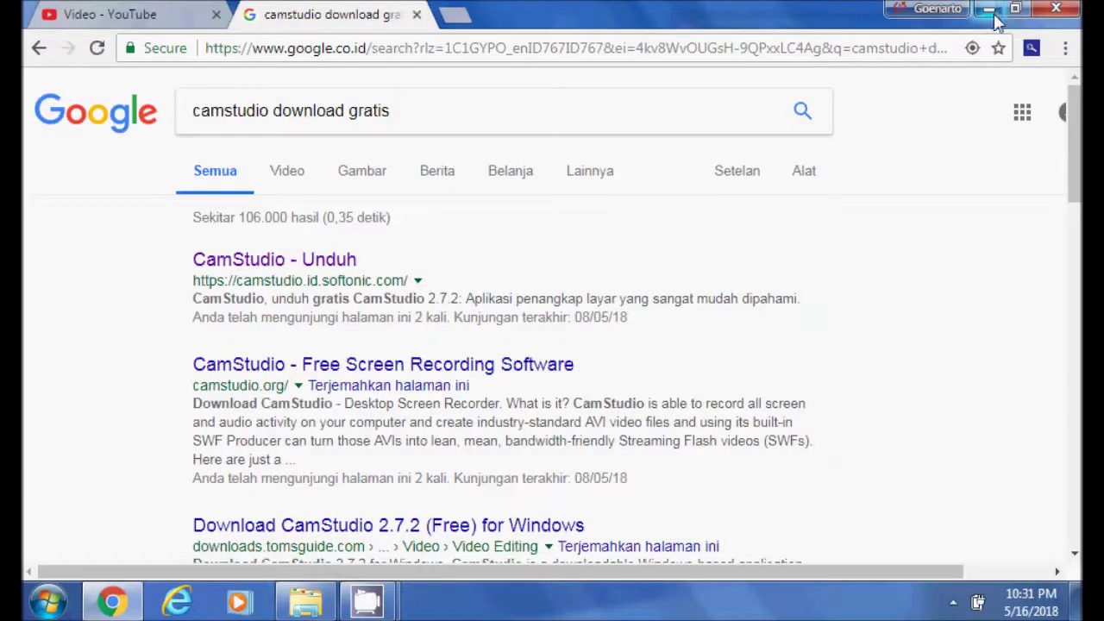
{"action": "left_click", "coordinate": [992, 9]}
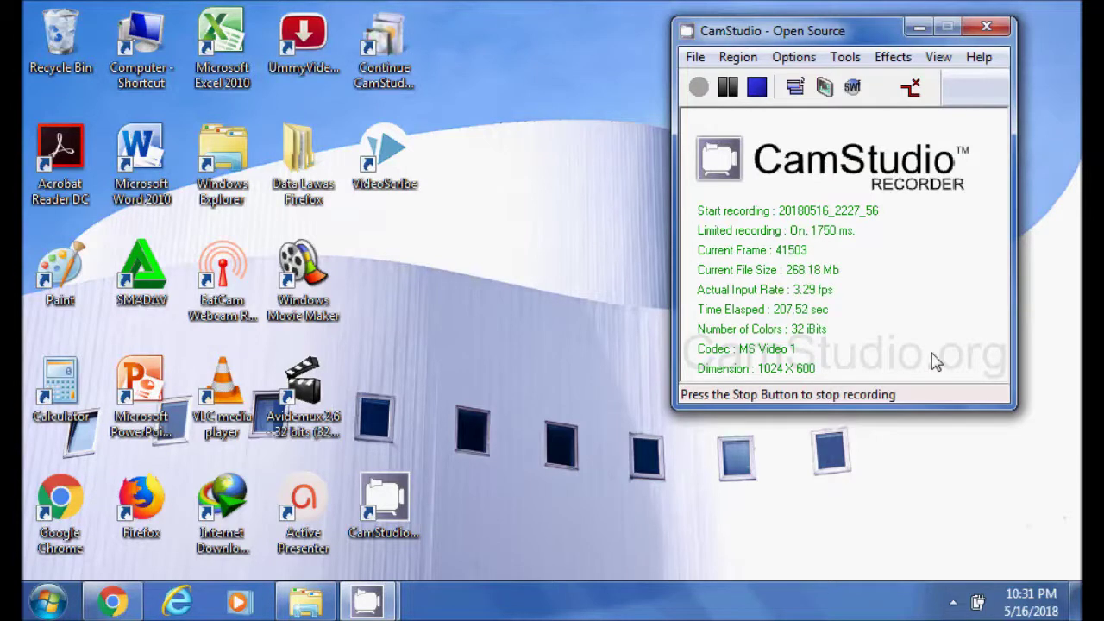
{"action": "left_click", "coordinate": [792, 57]}
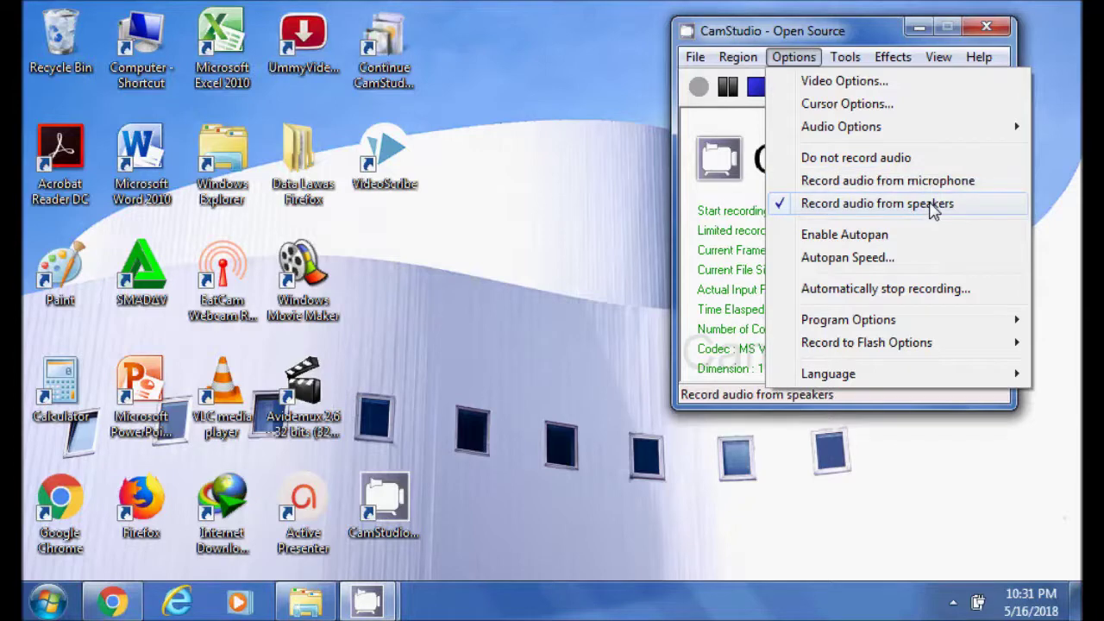
{"action": "mouse_move", "coordinate": [858, 52]}
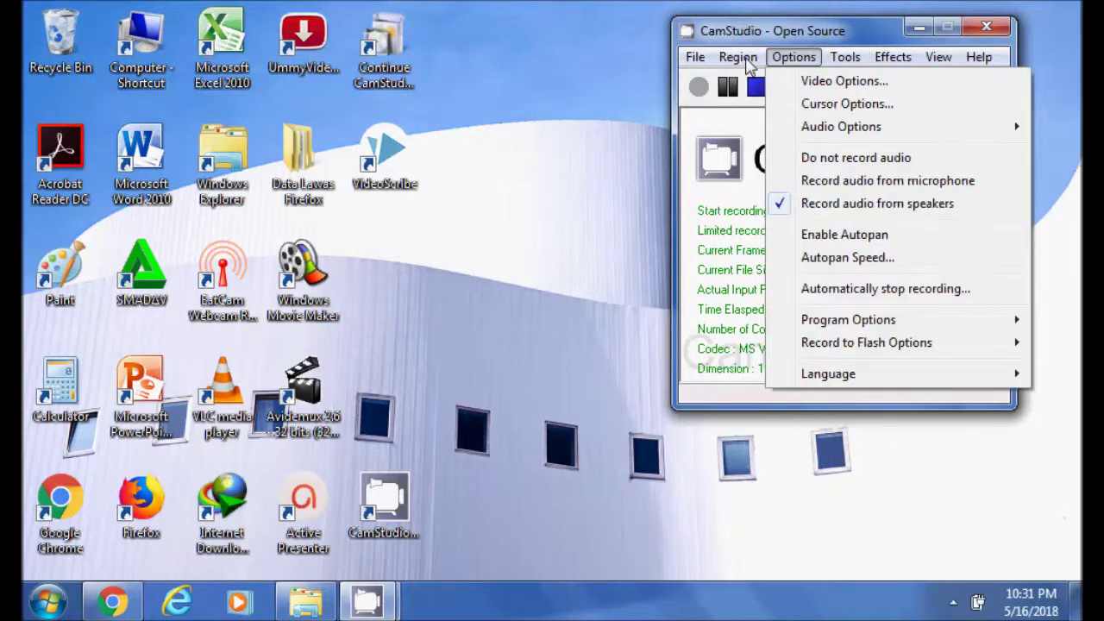
{"action": "mouse_move", "coordinate": [695, 57]}
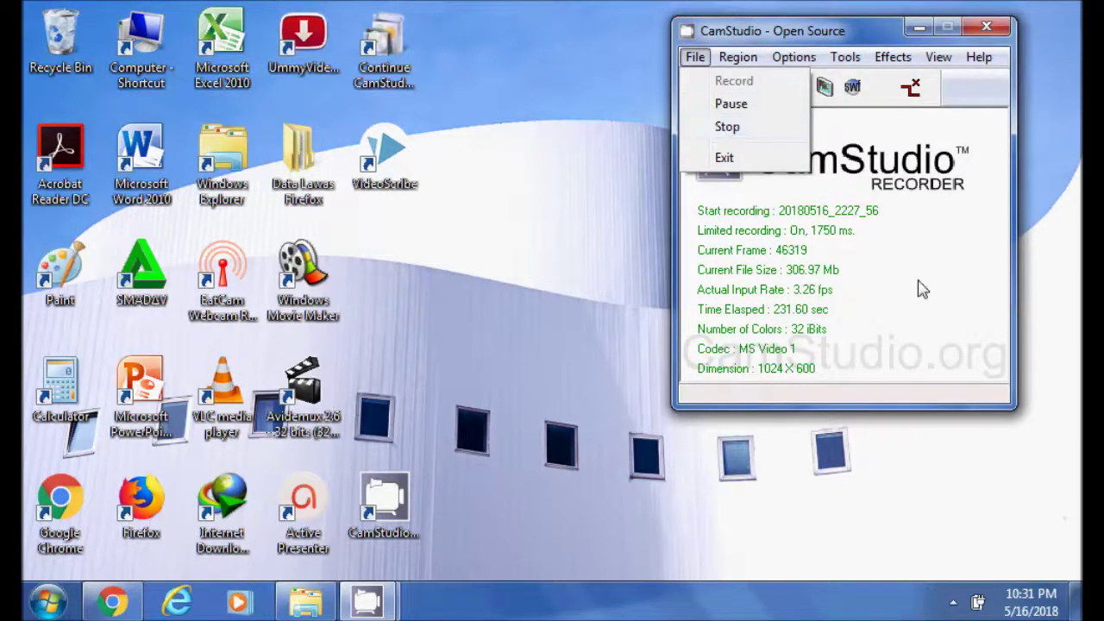
{"action": "left_click", "coordinate": [562, 291]}
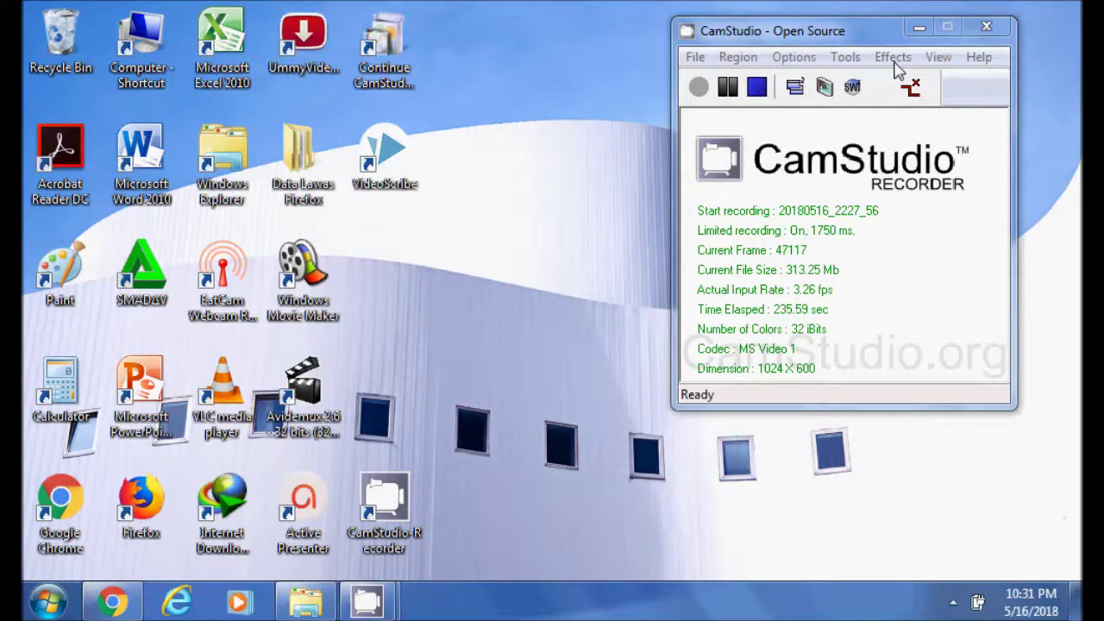
{"action": "left_click", "coordinate": [799, 60]}
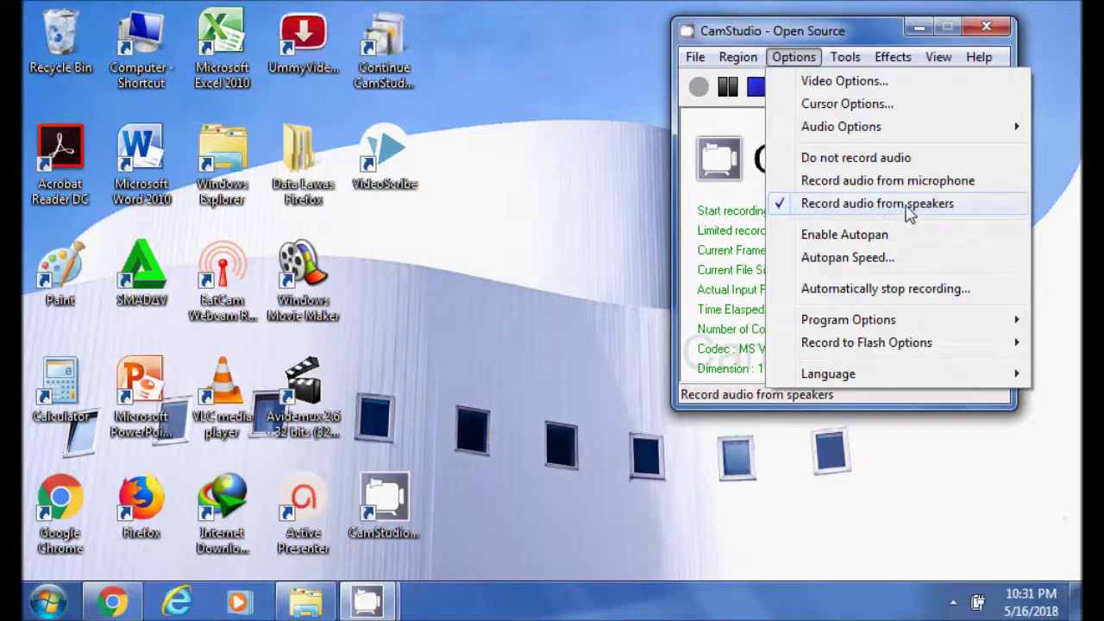
{"action": "left_click", "coordinate": [614, 227]}
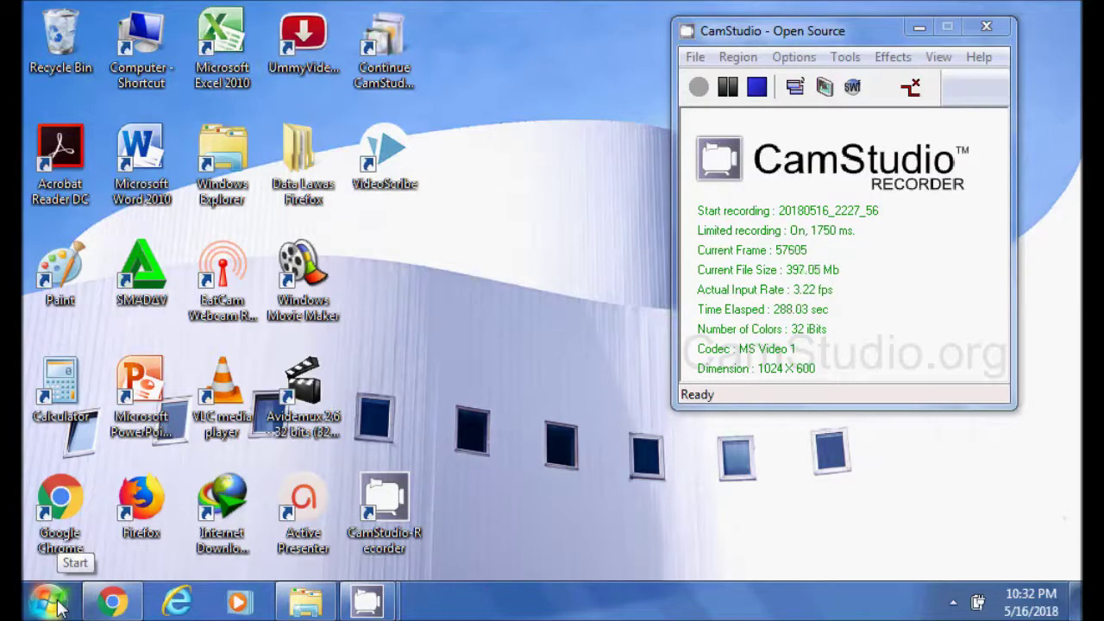
- Open Windows Media Player, play the "batu akik" video from the library for a short while and close the player
{"action": "left_click", "coordinate": [239, 604]}
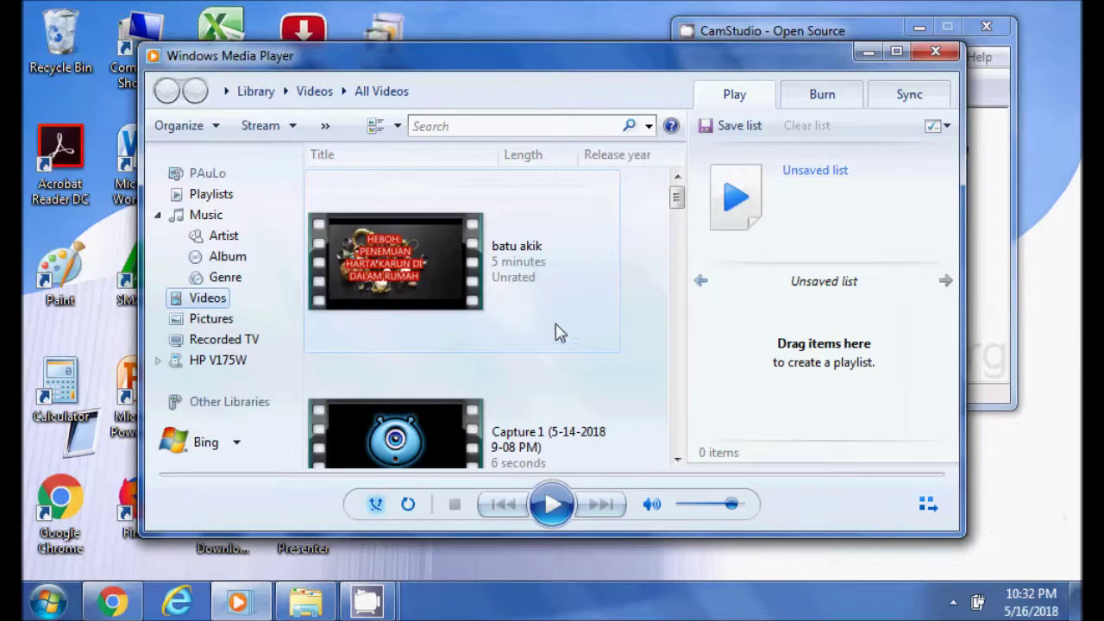
{"action": "double_click", "coordinate": [371, 269]}
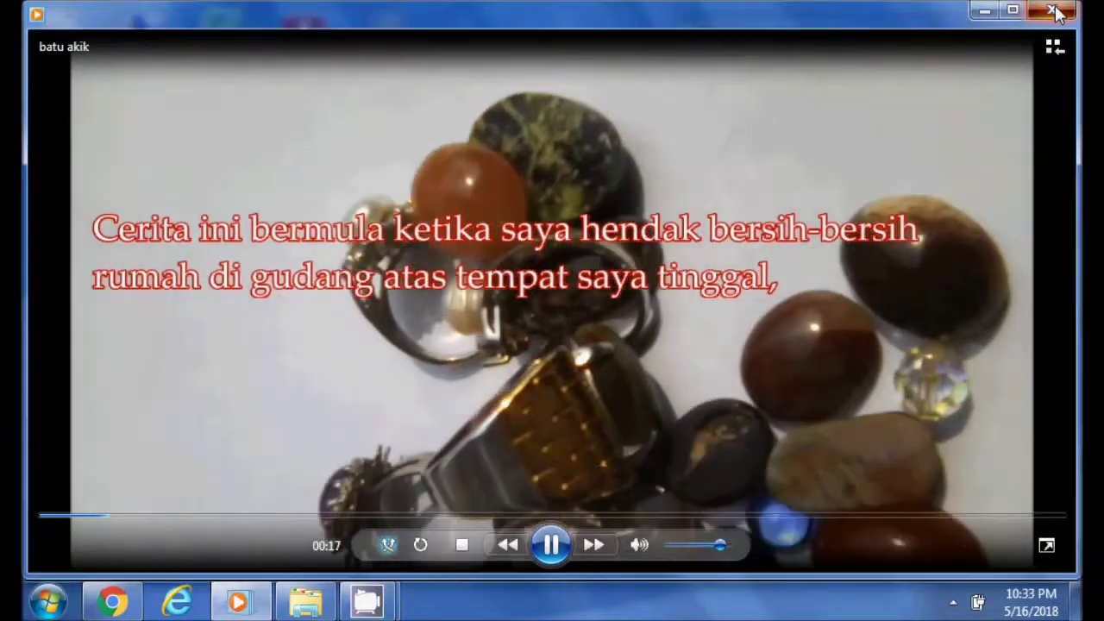
{"action": "left_click", "coordinate": [1055, 10]}
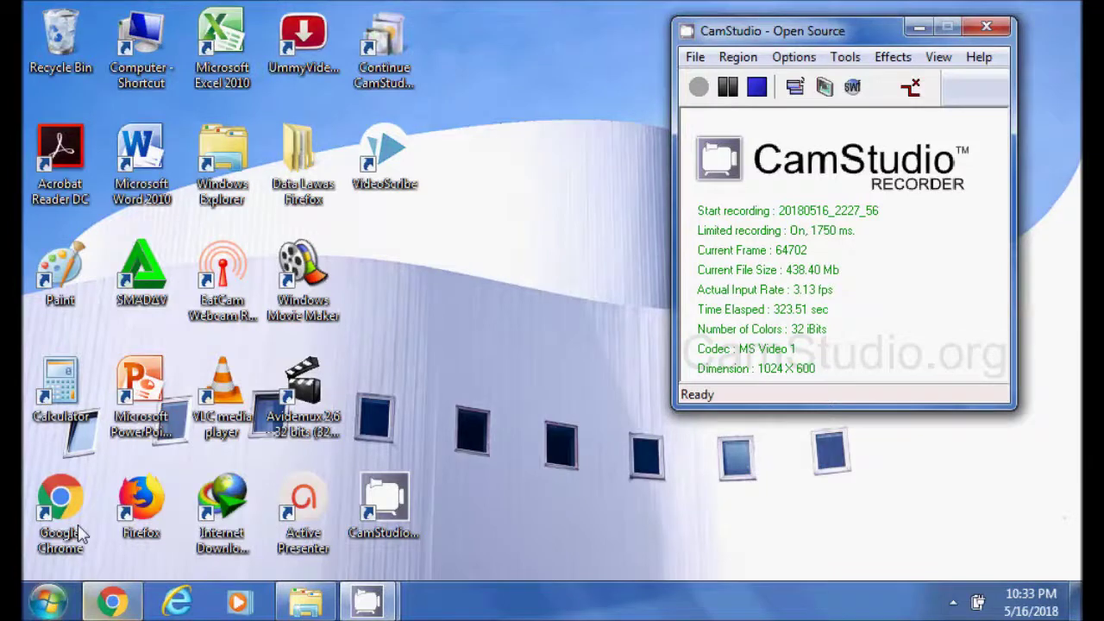
- Launch Microsoft Word 2010, open the recent document "Agar kita cepat mendapatkan subcrib dan like adalah" and look through its page
{"action": "left_click", "coordinate": [155, 176]}
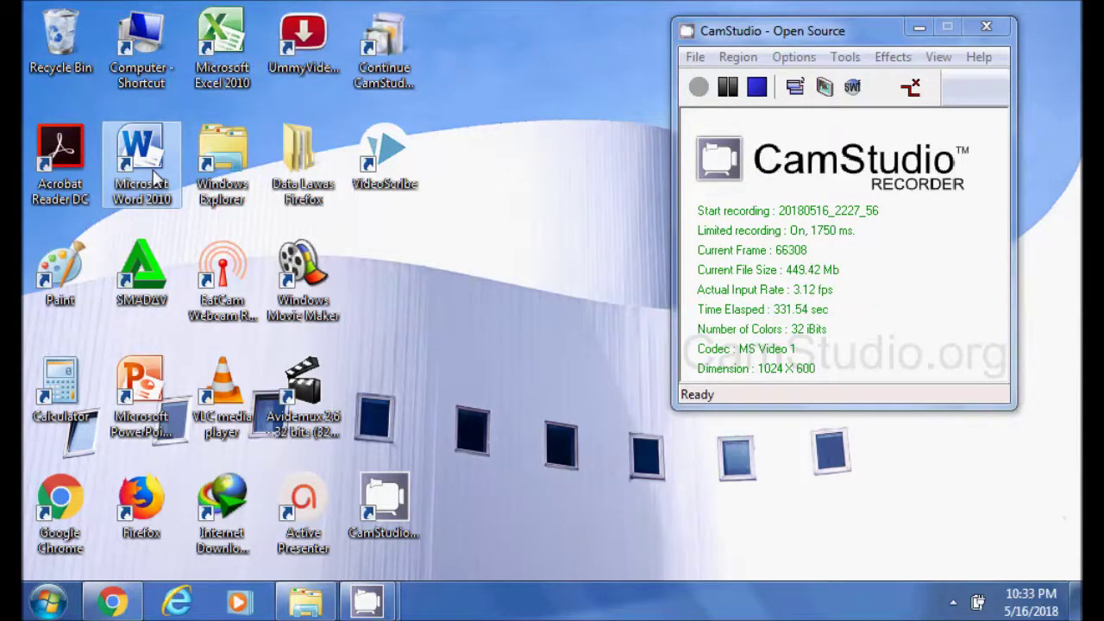
{"action": "double_click", "coordinate": [155, 177]}
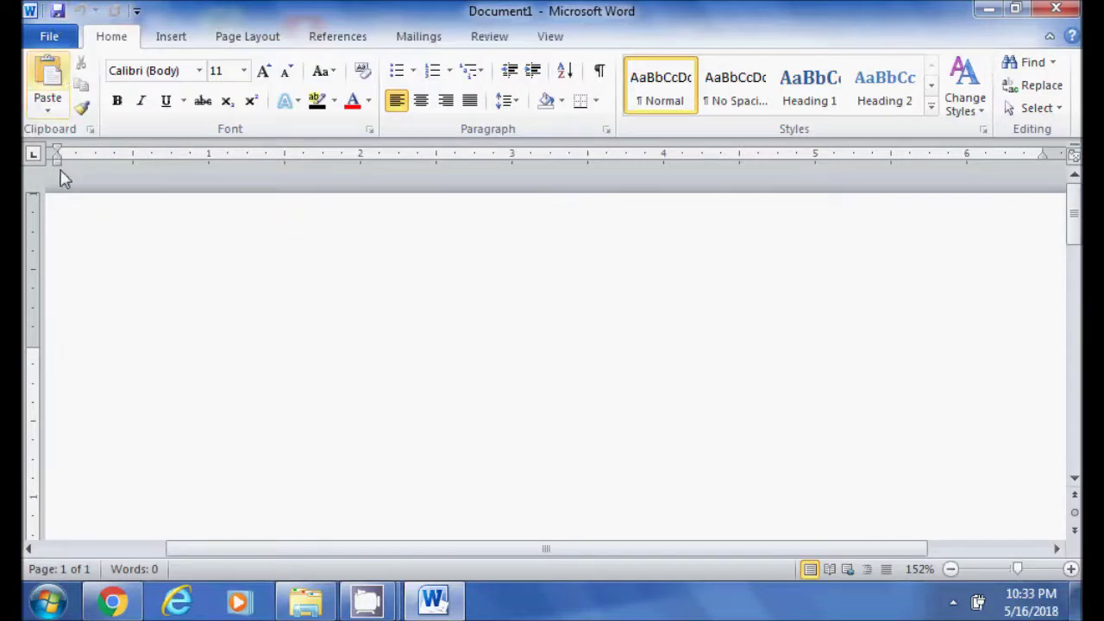
{"action": "left_click", "coordinate": [34, 613]}
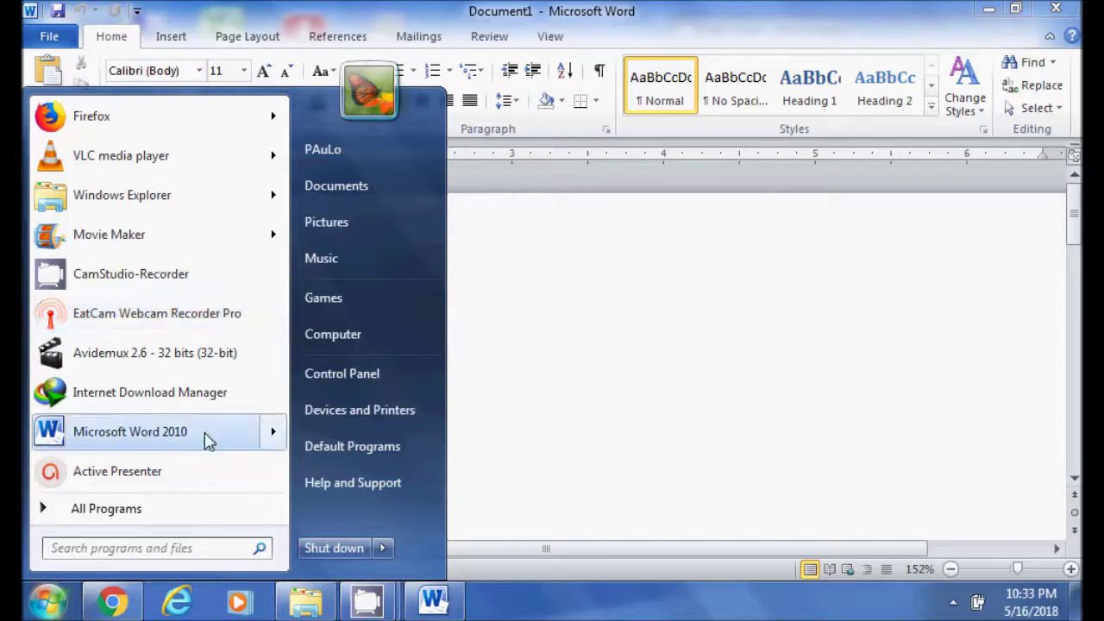
{"action": "mouse_move", "coordinate": [207, 440]}
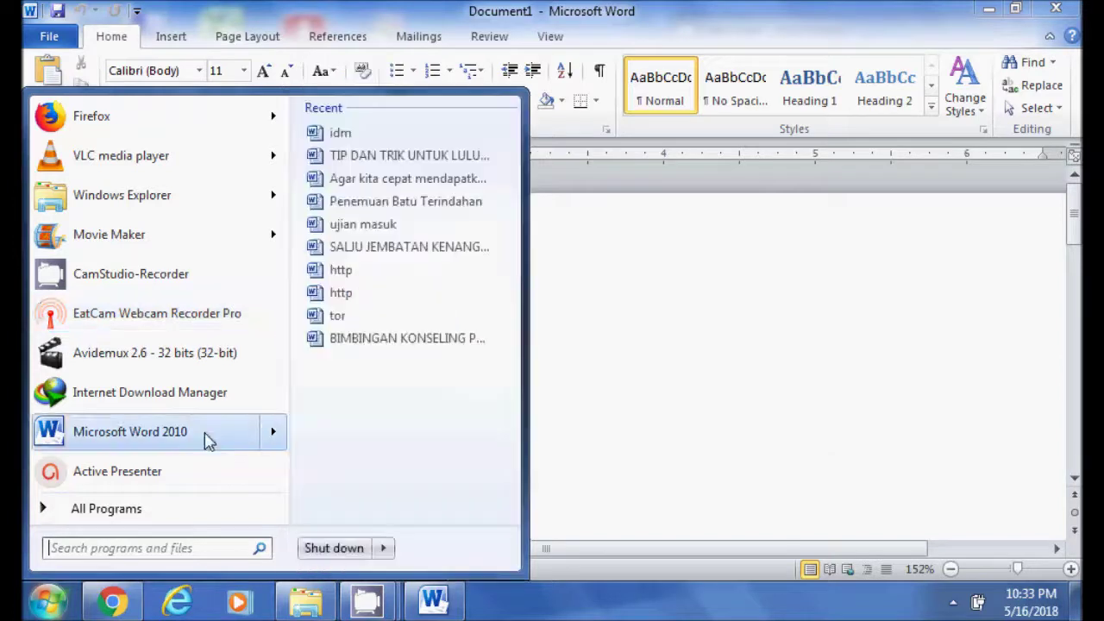
{"action": "left_click", "coordinate": [369, 183]}
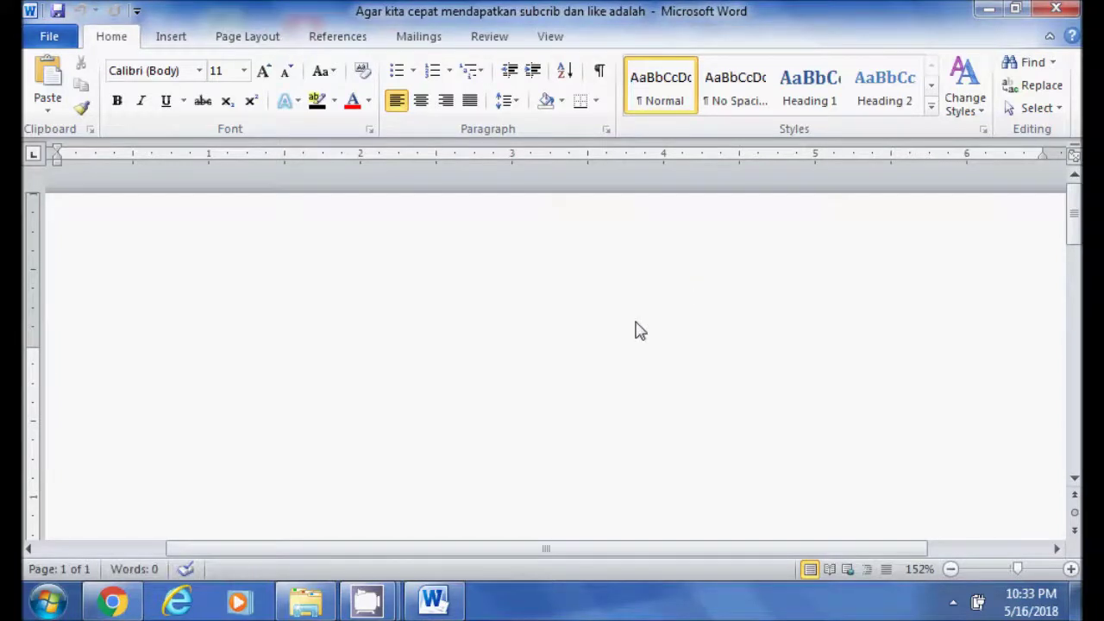
{"action": "scroll", "coordinate": [636, 328], "scroll_direction": "down", "scroll_amount": 2}
{"action": "scroll", "coordinate": [345, 259], "scroll_direction": "up", "scroll_amount": 2}
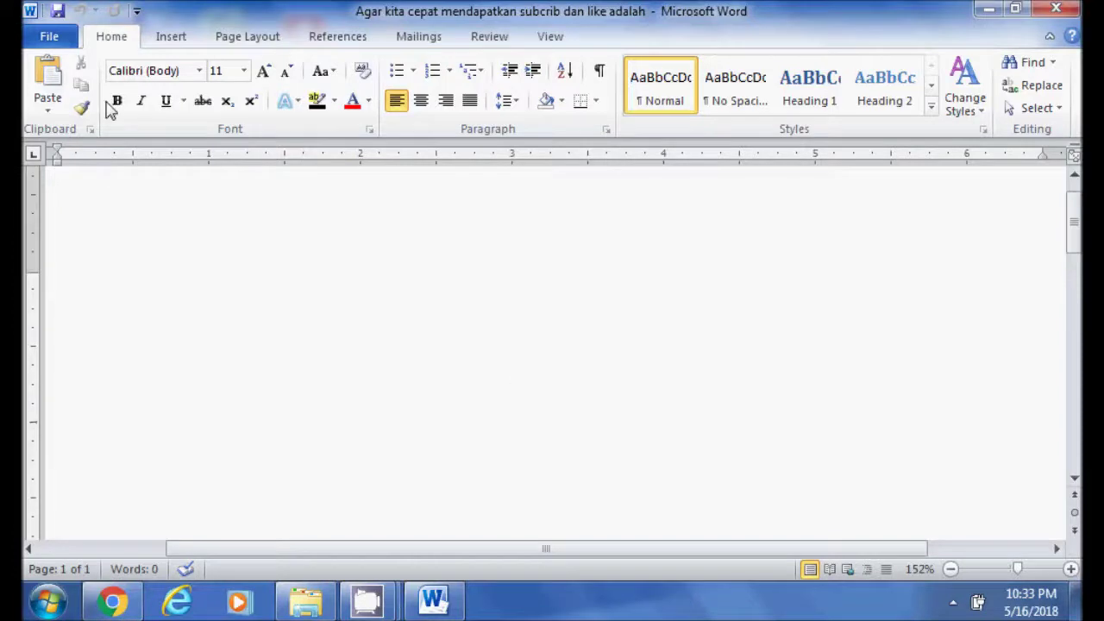
- View the document's file information, return to the page and close the document
{"action": "left_click", "coordinate": [49, 41]}
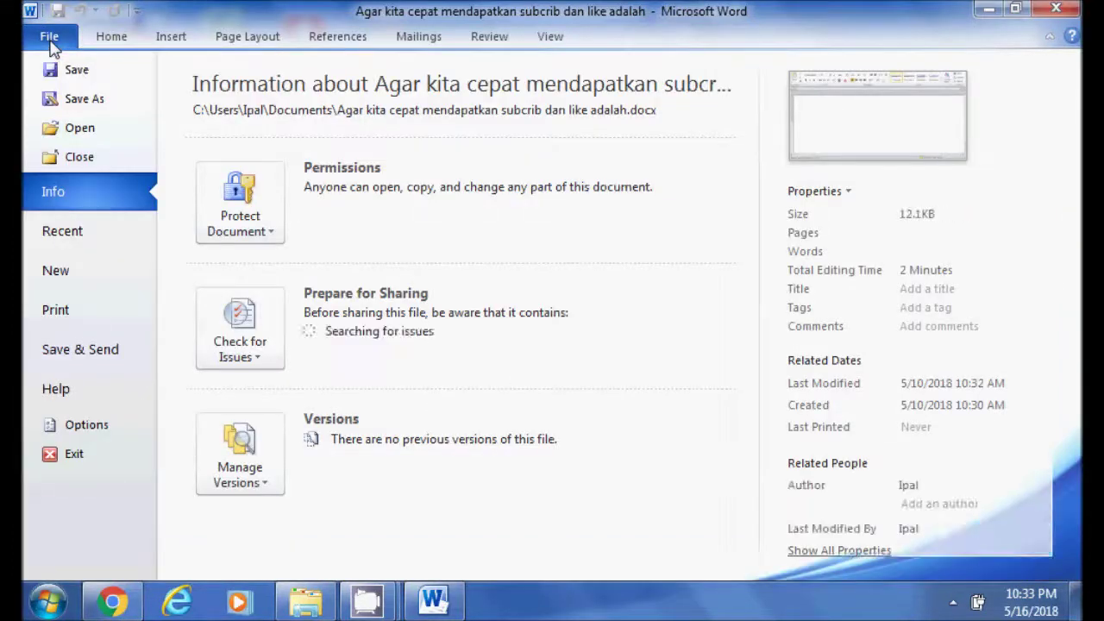
{"action": "left_click", "coordinate": [43, 607]}
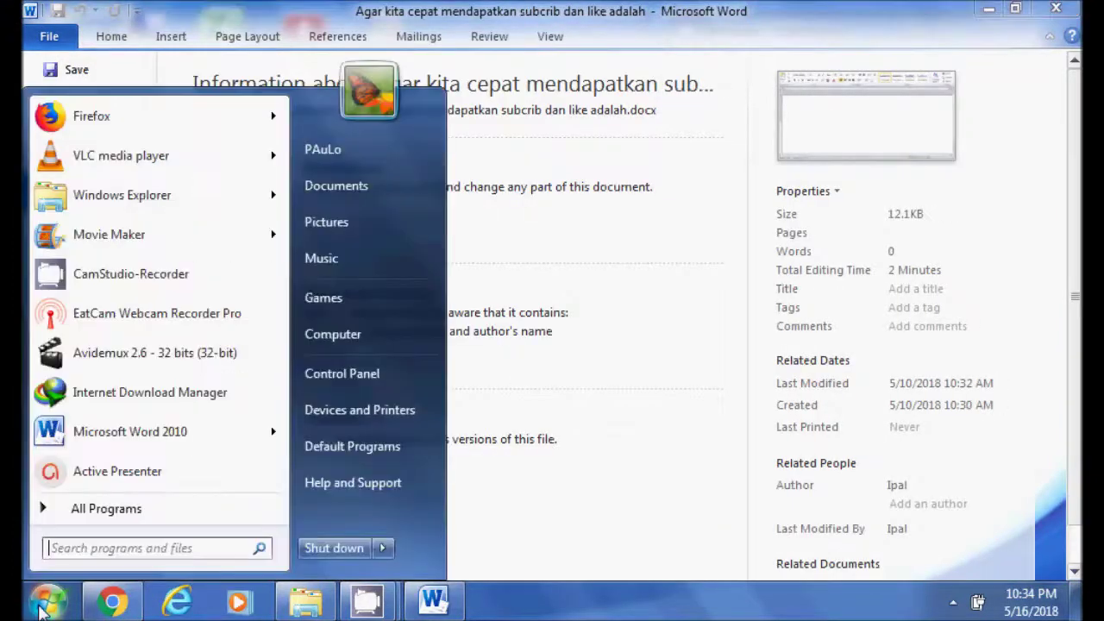
{"action": "left_click", "coordinate": [522, 570]}
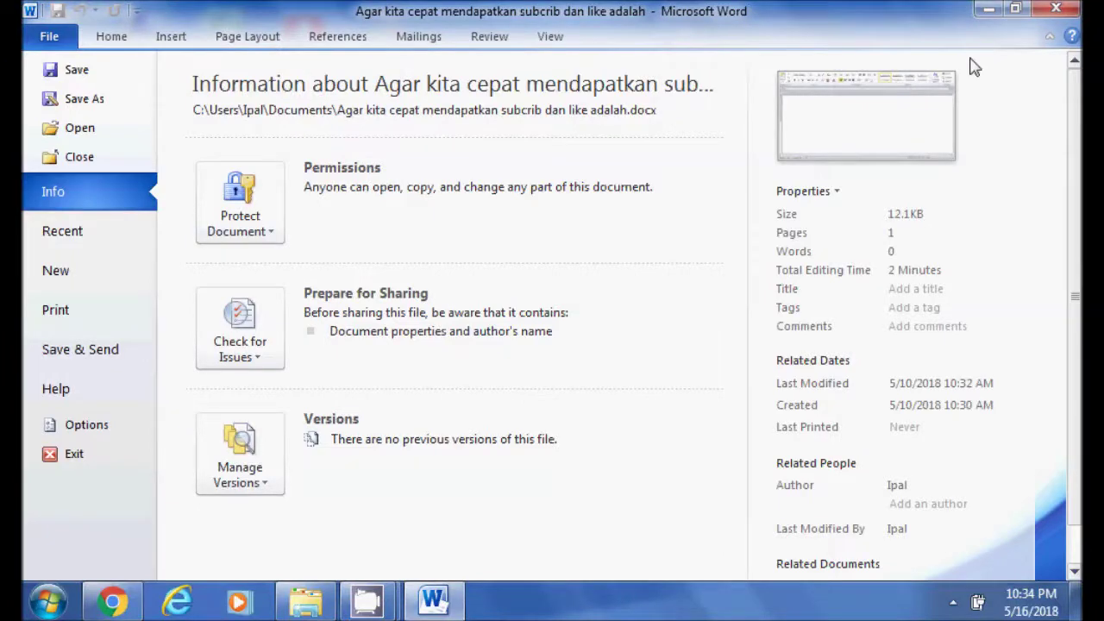
{"action": "key", "text": "Escape"}
{"action": "left_click", "coordinate": [1061, 12]}
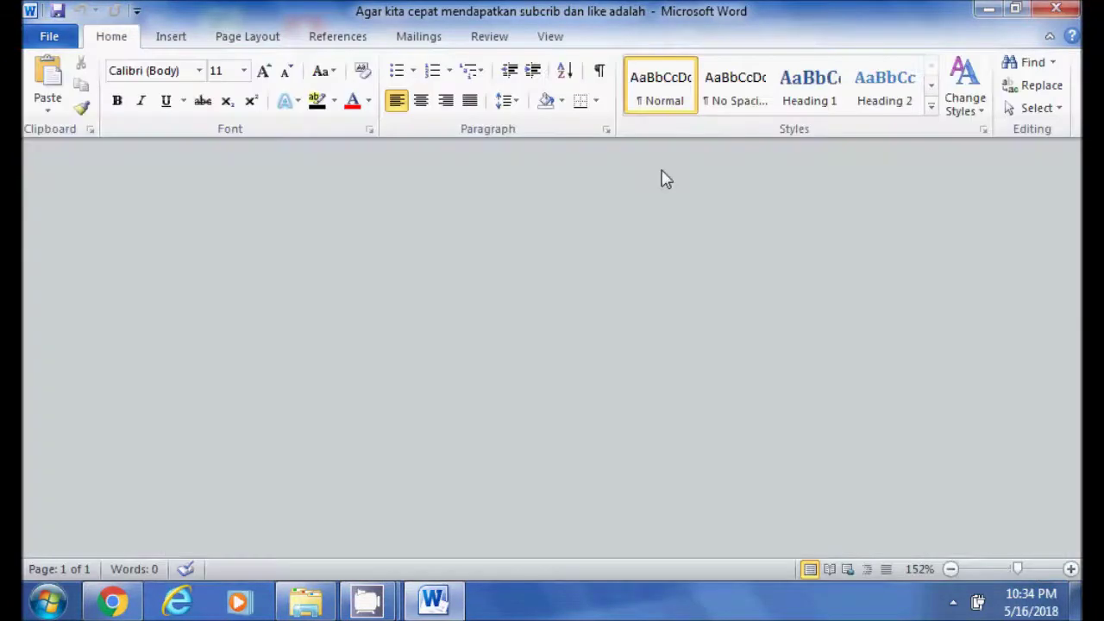